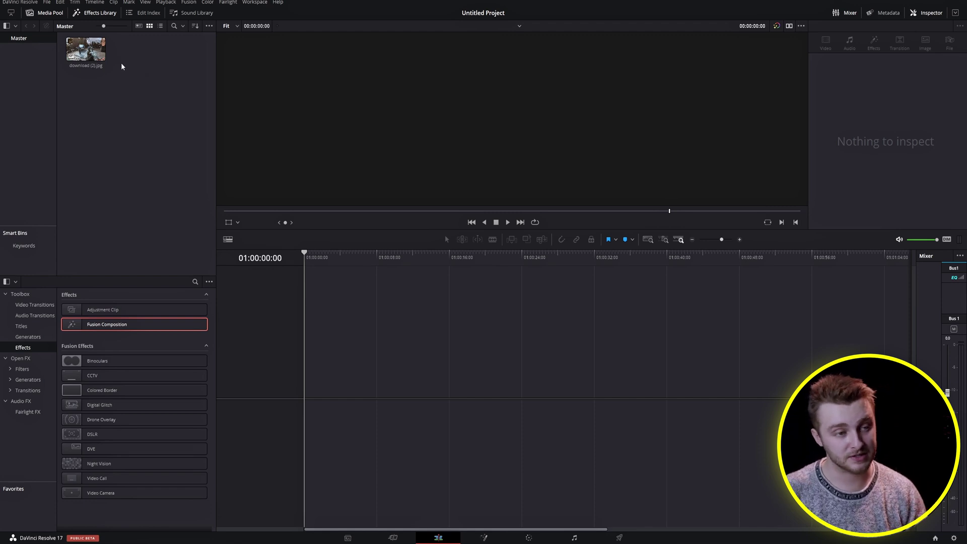
# Check the timeline resolution in the project settings and close them without saving.
pyautogui.click(47, 2)
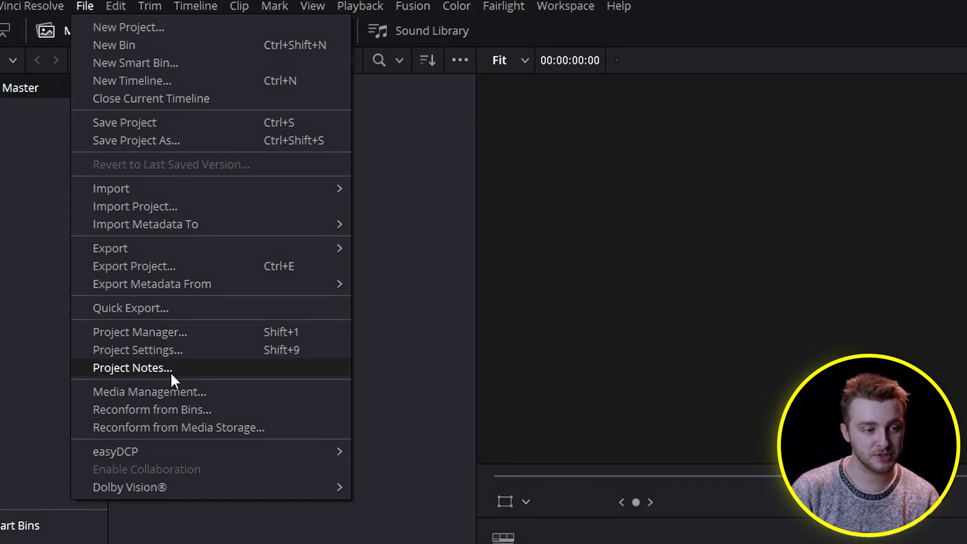
pyautogui.click(162, 353)
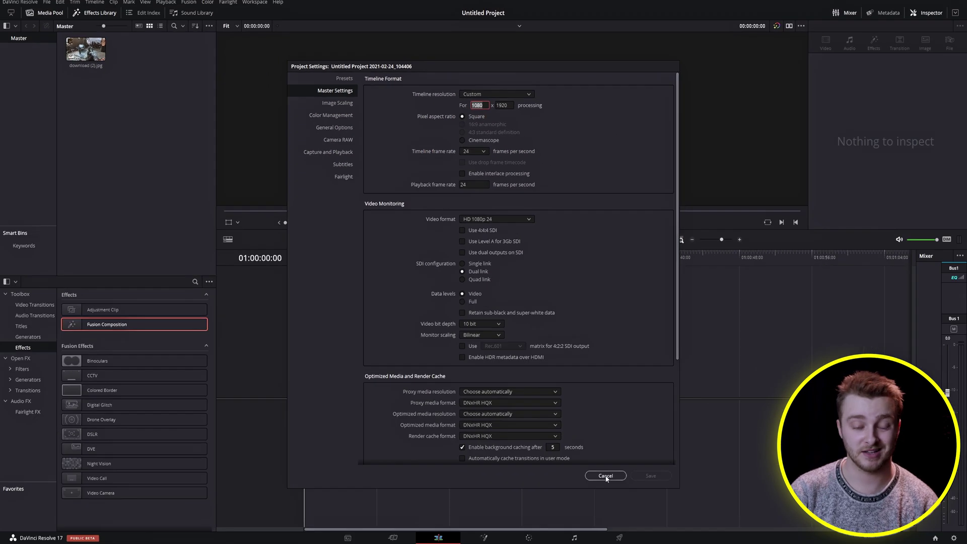
pyautogui.click(596, 476)
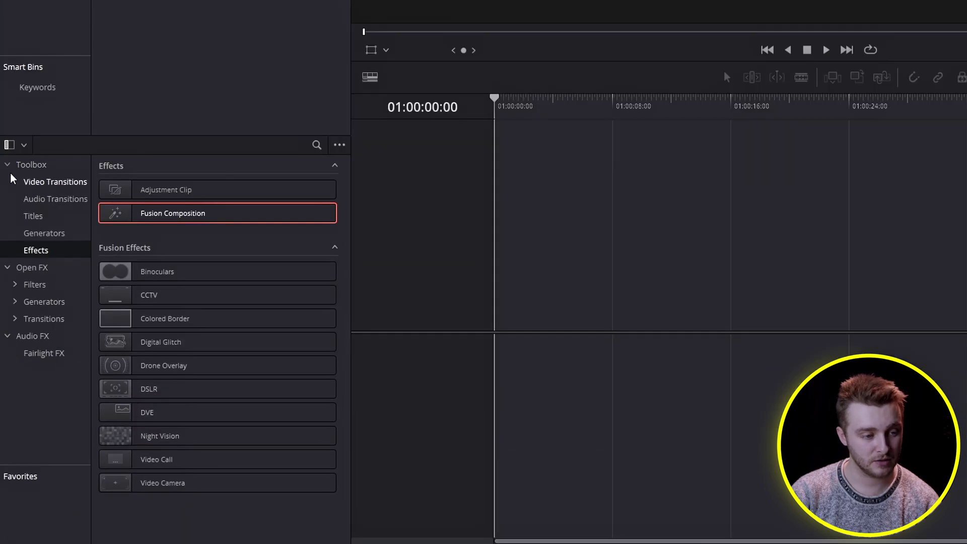
# Add a Fusion Composition effect to the empty timeline and align it with the start of track Video 1.
pyautogui.click(1, 474)
pyautogui.click(1, 474)
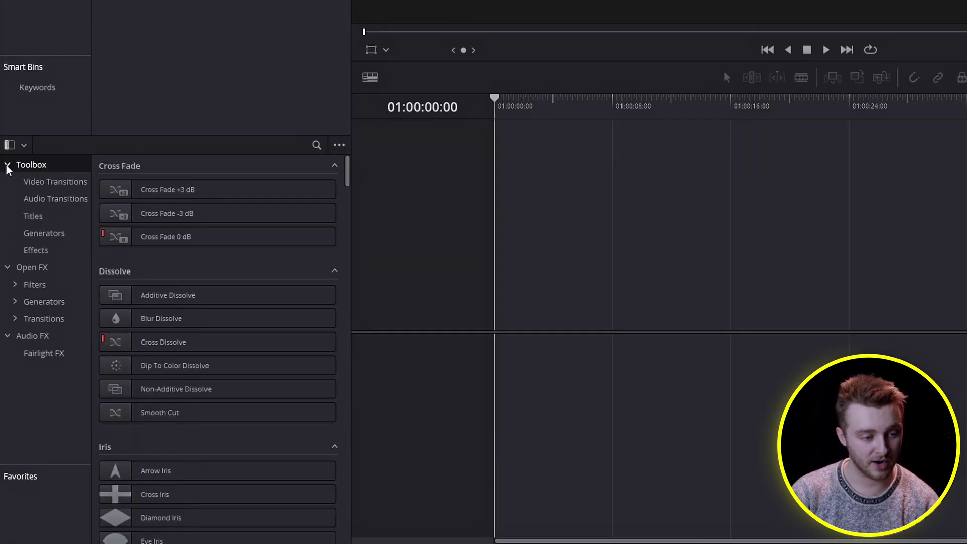
pyautogui.click(37, 250)
pyautogui.moveTo(119, 214); pyautogui.dragTo(525, 318)
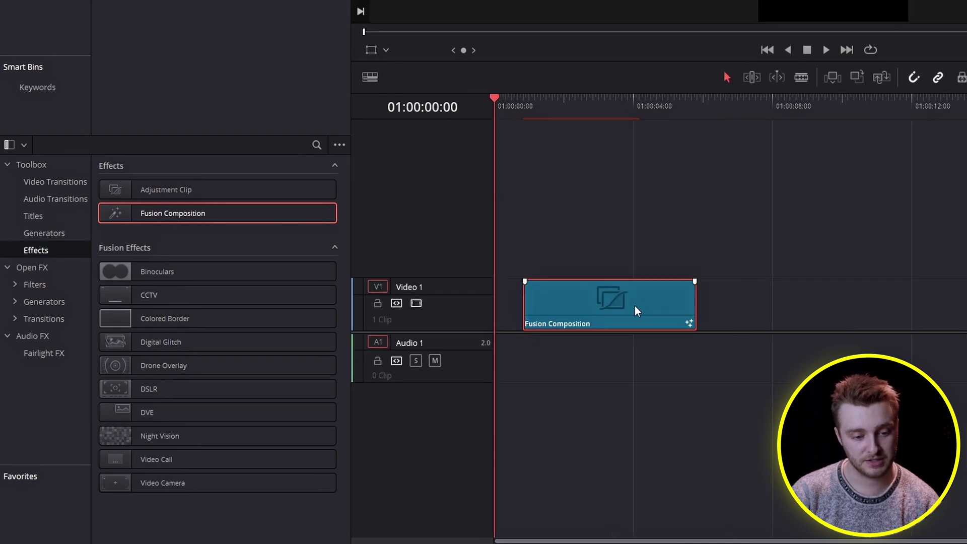
pyautogui.moveTo(635, 306); pyautogui.dragTo(588, 311)
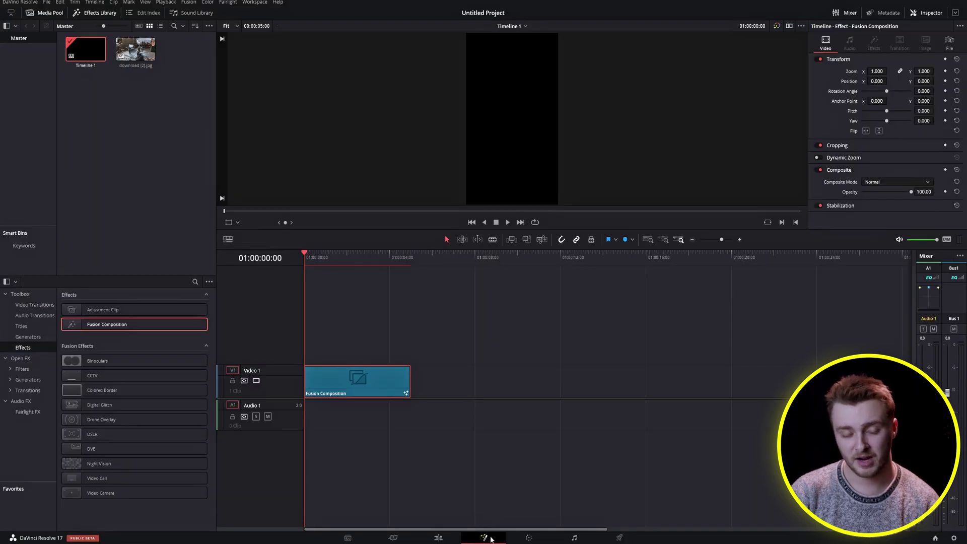
# Open the composition on the Fusion page, feed download (2).jpg into MediaOut1, and show MediaOut1 in the second viewer.
pyautogui.click(491, 539)
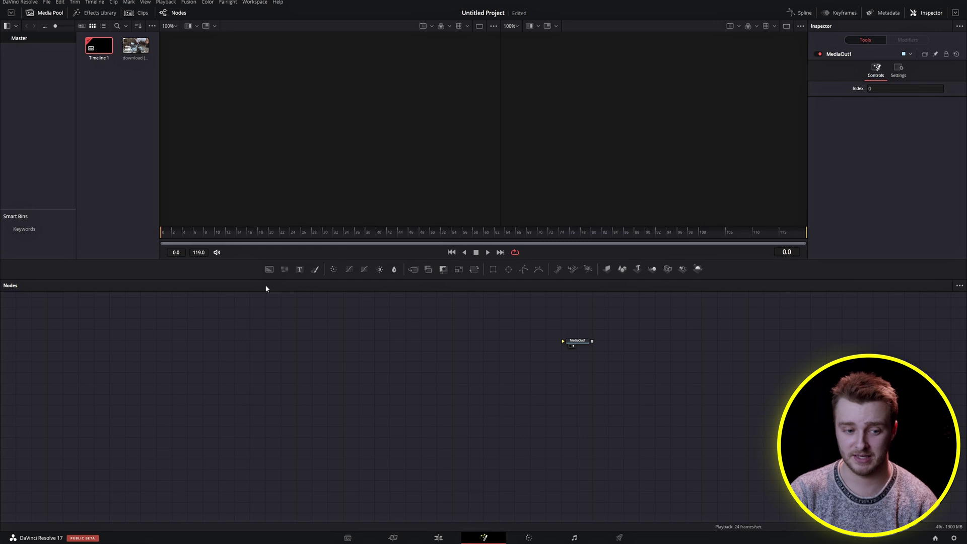
pyautogui.moveTo(597, 359); pyautogui.dragTo(567, 348)
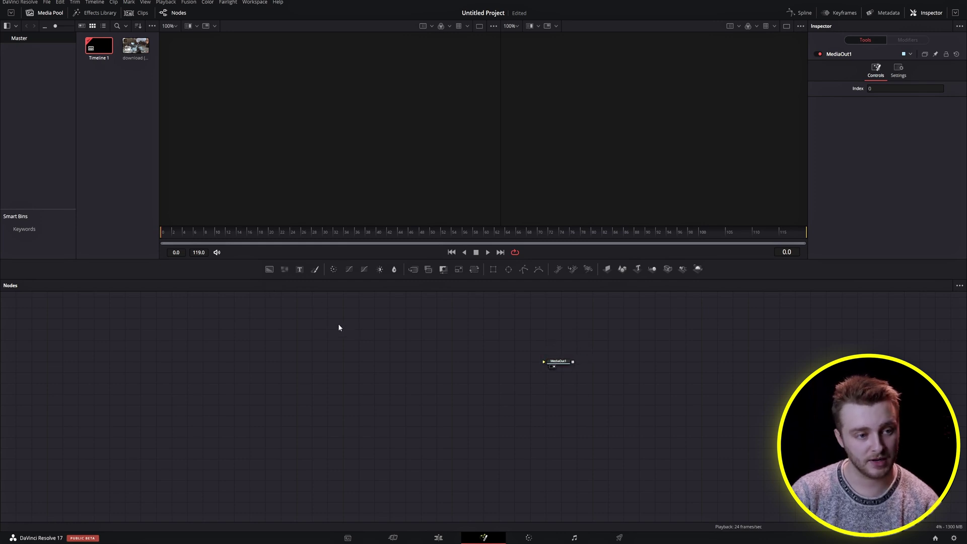
pyautogui.moveTo(150, 59); pyautogui.dragTo(556, 366)
pyautogui.click(554, 366)
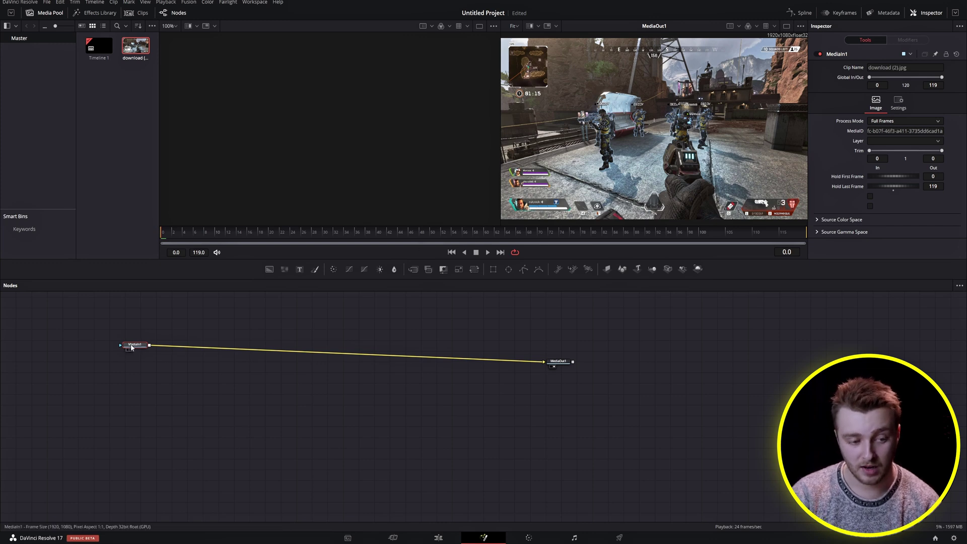
pyautogui.moveTo(132, 347); pyautogui.dragTo(252, 355)
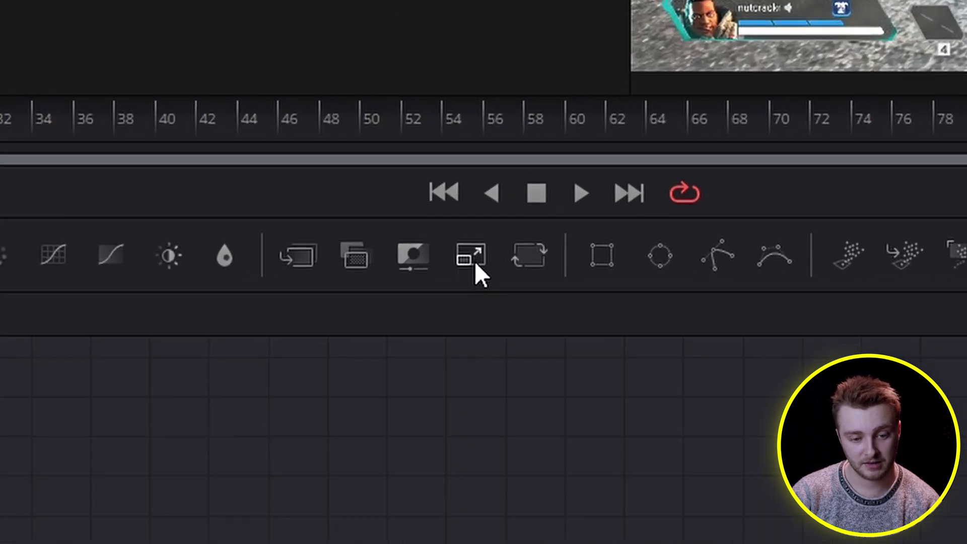
# Insert a Resize node after MediaIn1 and set its height to 678.
pyautogui.click(494, 264)
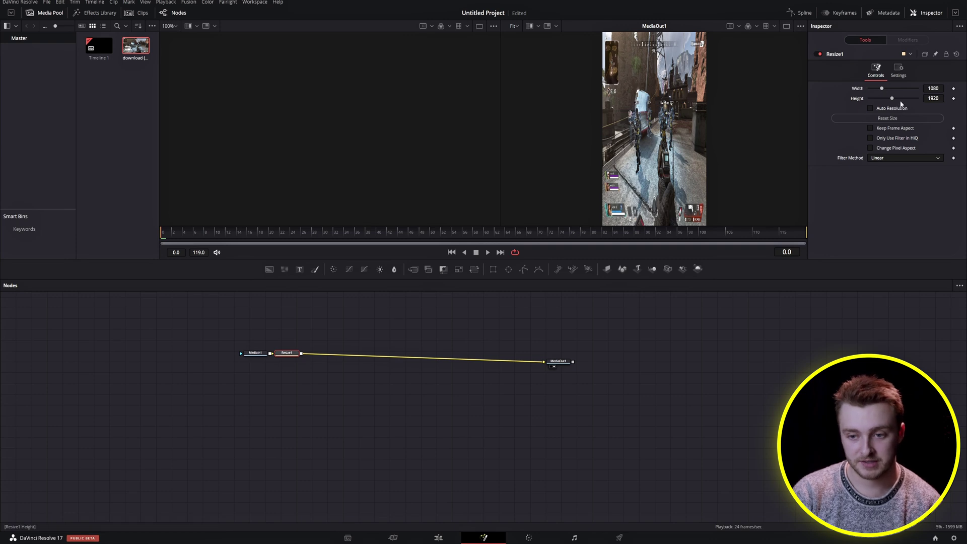
pyautogui.moveTo(892, 100); pyautogui.dragTo(878, 101)
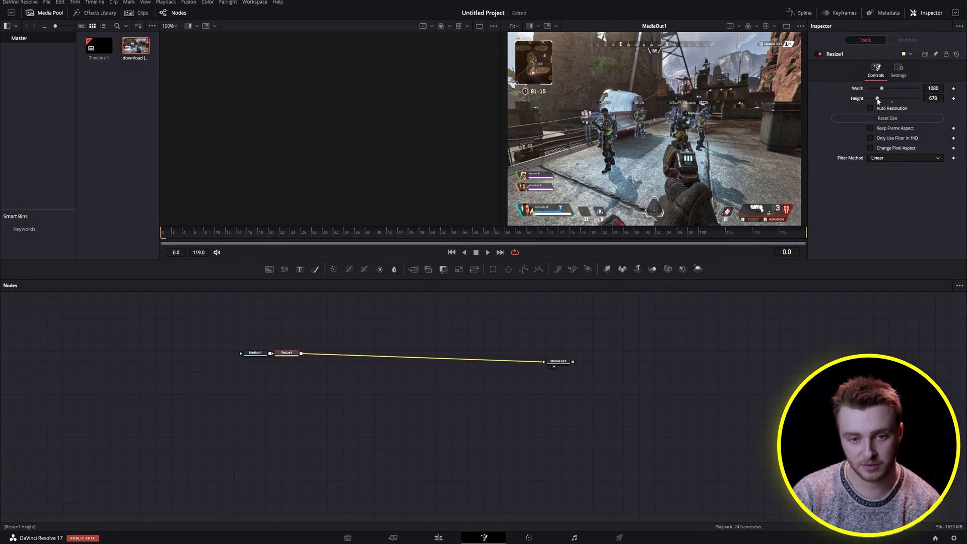
pyautogui.moveTo(286, 352); pyautogui.dragTo(297, 352)
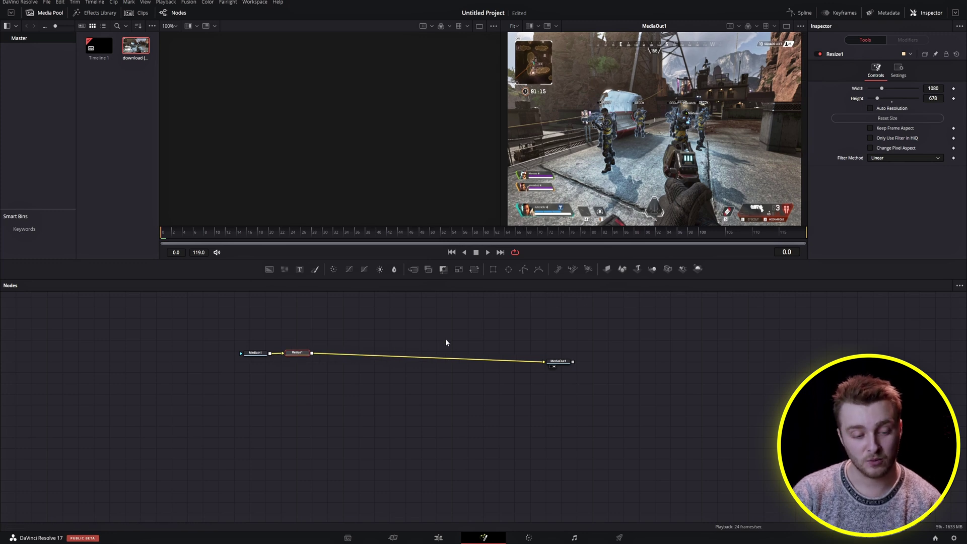
# Add an Image Plane 3D after the Resize node, plus a Camera 3D, Merge 3D and Renderer 3D.
pyautogui.click(606, 269)
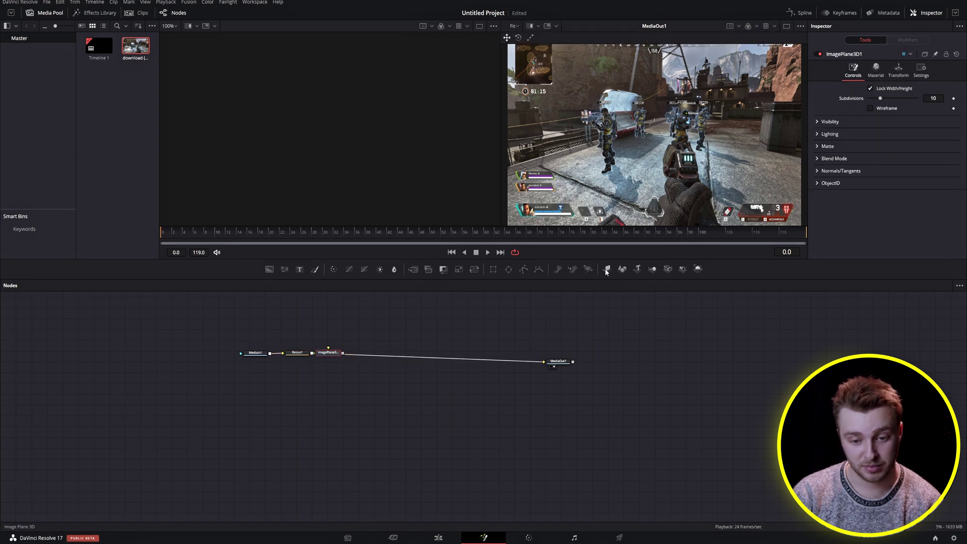
pyautogui.click(668, 270)
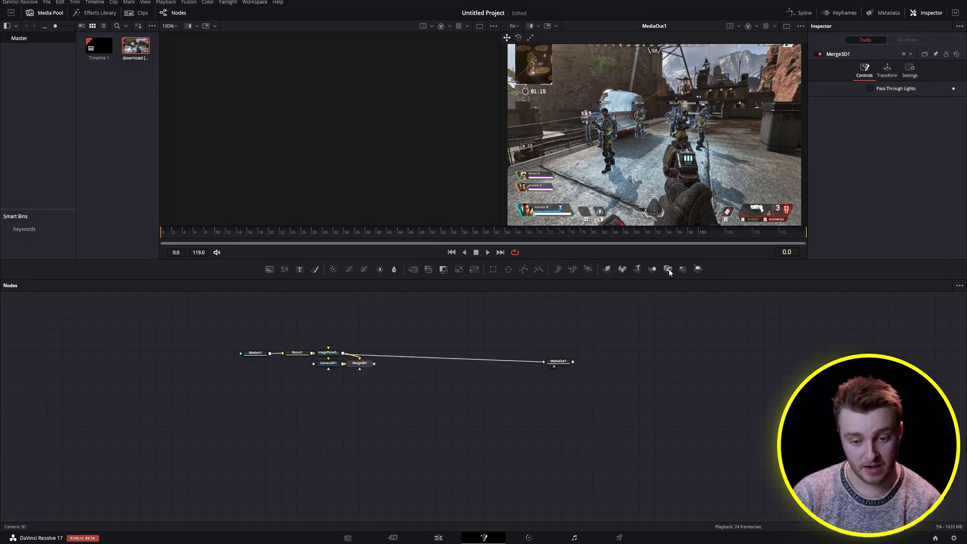
pyautogui.click(698, 270)
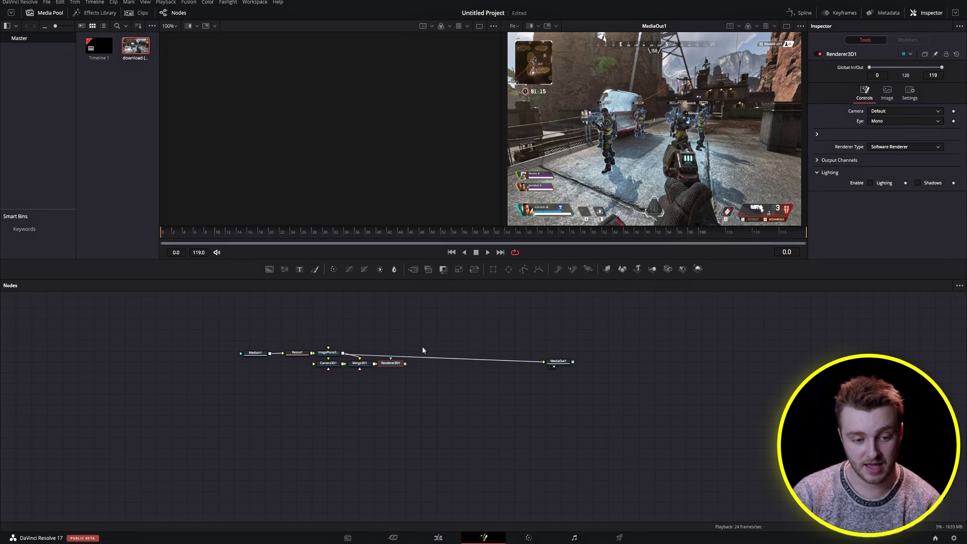
# Rearrange the Merge3D1, Renderer3D1 and Camera3D1 nodes, placing the camera above the merge and the renderer after it.
pyautogui.moveTo(360, 364); pyautogui.dragTo(371, 331)
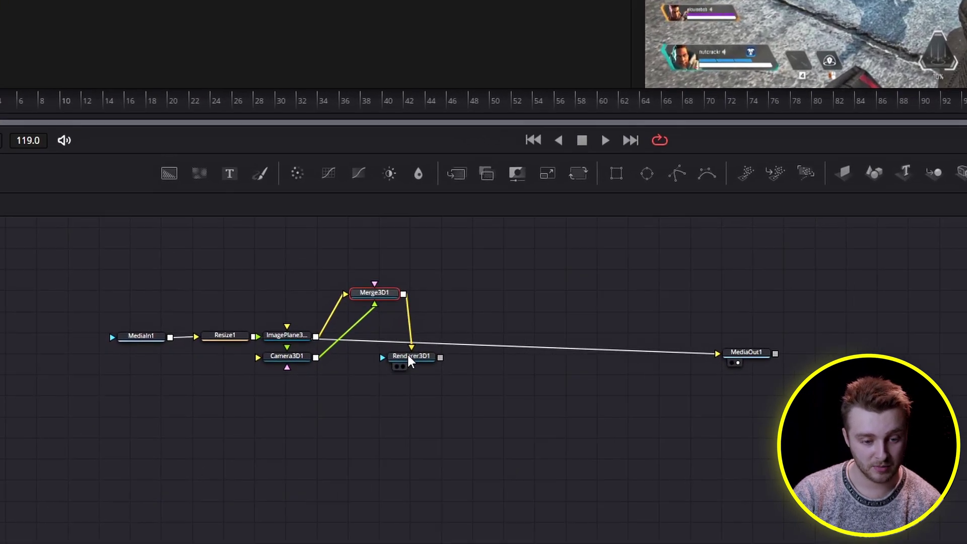
pyautogui.moveTo(410, 360); pyautogui.dragTo(488, 223)
pyautogui.moveTo(333, 335); pyautogui.dragTo(372, 195)
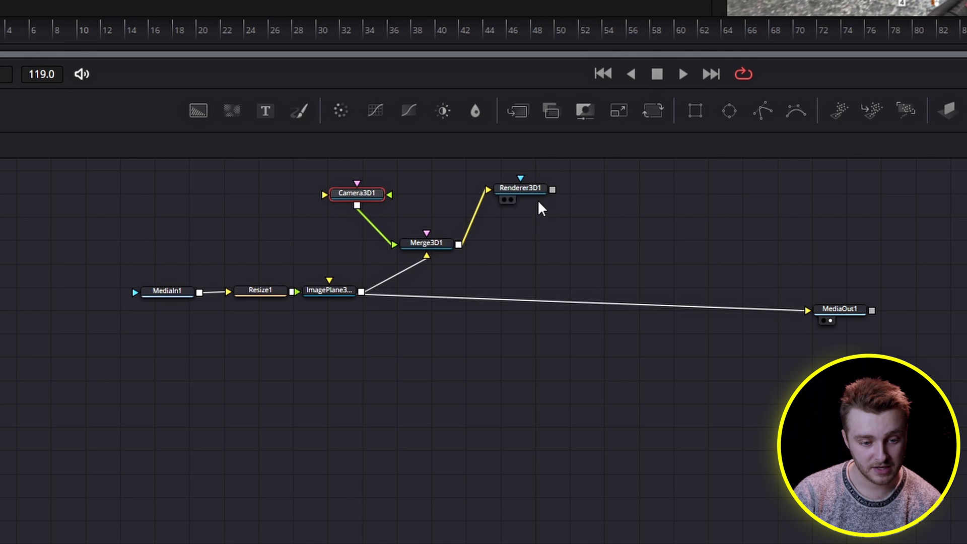
pyautogui.moveTo(540, 208); pyautogui.dragTo(543, 266)
pyautogui.moveTo(439, 251); pyautogui.dragTo(445, 279)
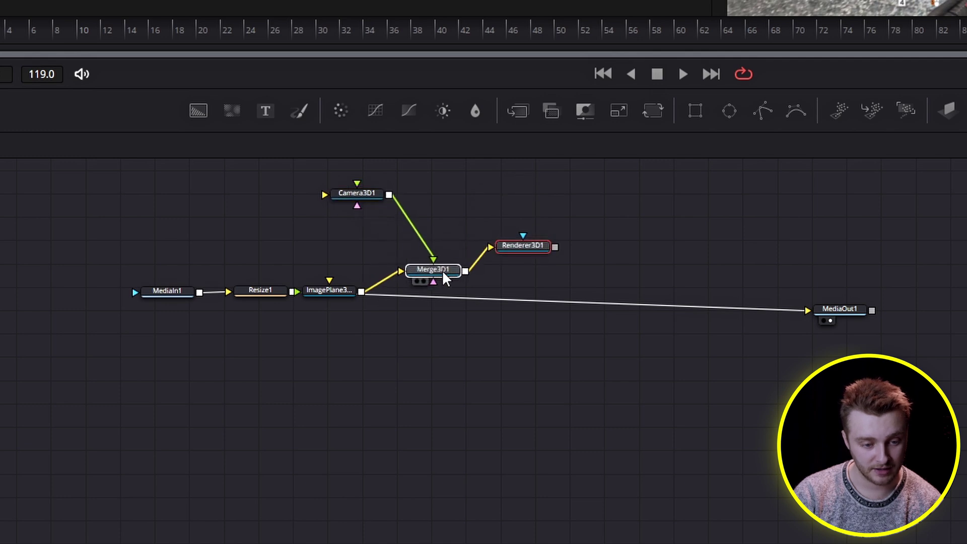
# Move Resize1 aside to tell the connections apart and remove its direct link to MediaOut1.
pyautogui.moveTo(256, 291); pyautogui.dragTo(217, 236)
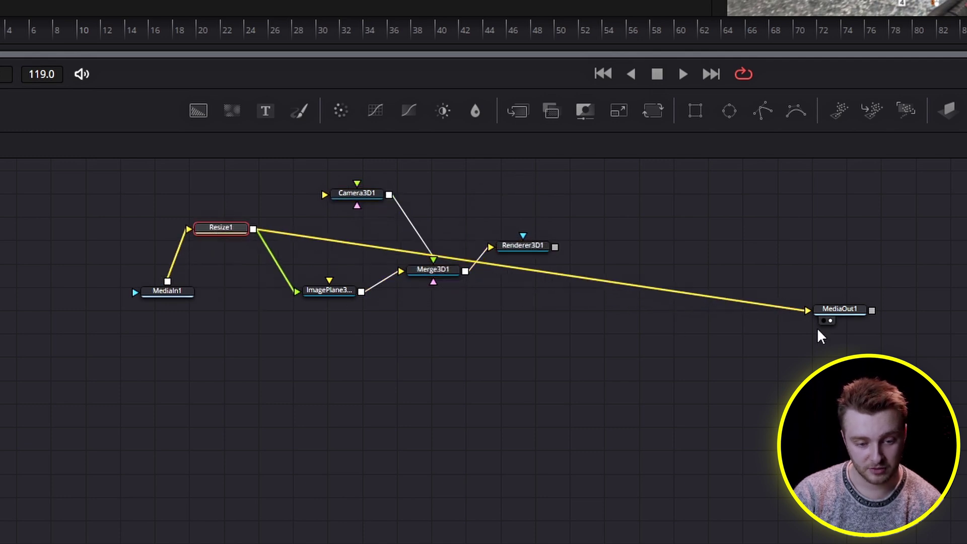
pyautogui.click(780, 312)
pyautogui.press('Delete')
# Space out the Resize, image plane, merge, camera and renderer nodes, and connect Renderer3D1 to MediaOut1.
pyautogui.moveTo(222, 237); pyautogui.dragTo(272, 355)
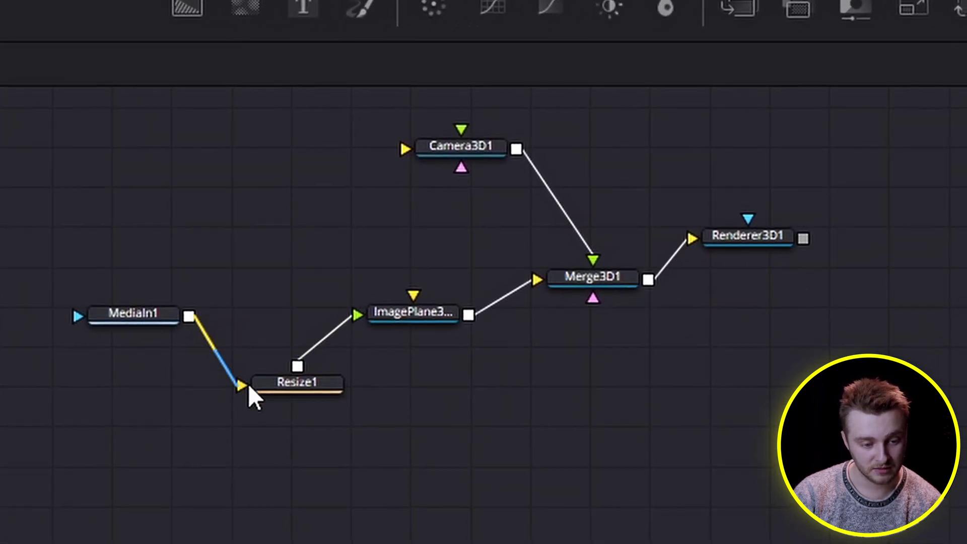
pyautogui.moveTo(232, 390); pyautogui.dragTo(232, 390)
pyautogui.moveTo(423, 313); pyautogui.dragTo(361, 278)
pyautogui.moveTo(629, 280)
pyautogui.mouseDown()
pyautogui.moveTo(628, 316)
pyautogui.moveTo(629, 288)
pyautogui.mouseUp()
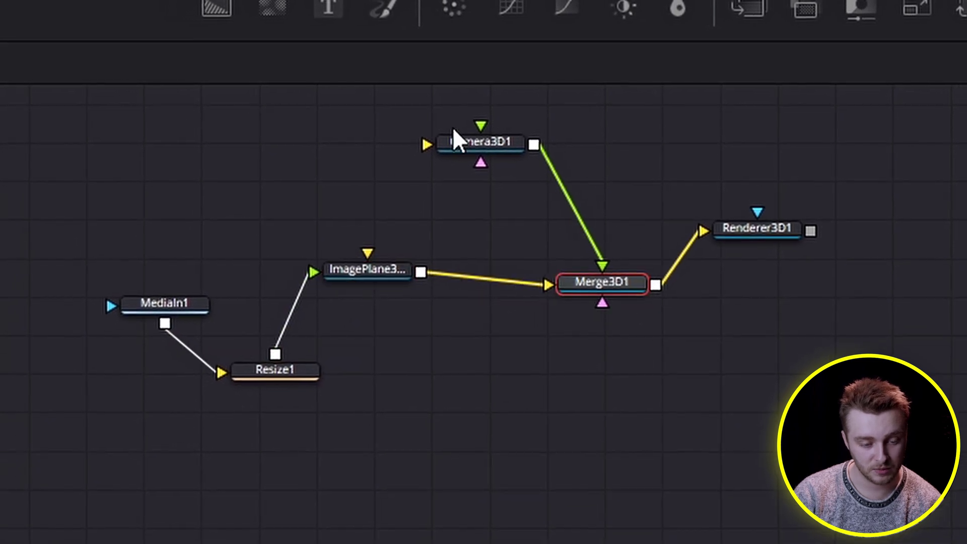
pyautogui.moveTo(469, 142); pyautogui.dragTo(615, 167)
pyautogui.moveTo(794, 231); pyautogui.dragTo(951, 265)
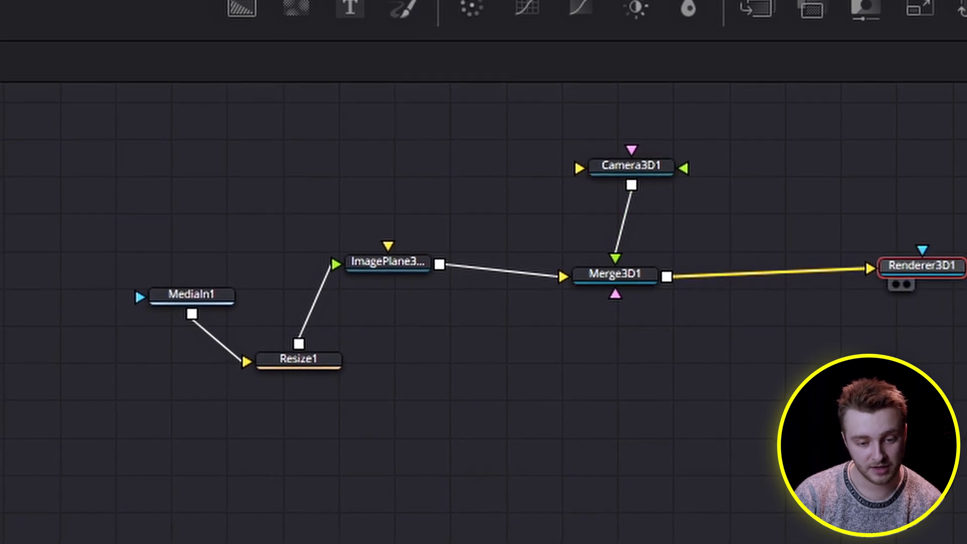
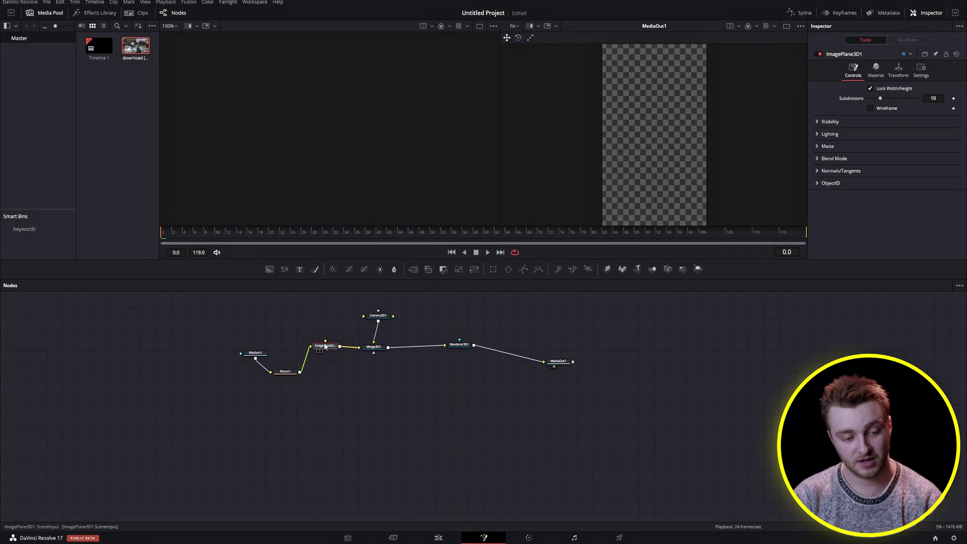
# Show ImagePlane3D1 in the first viewer and pull Camera3D1 back in front of the image plane.
pyautogui.click(320, 351)
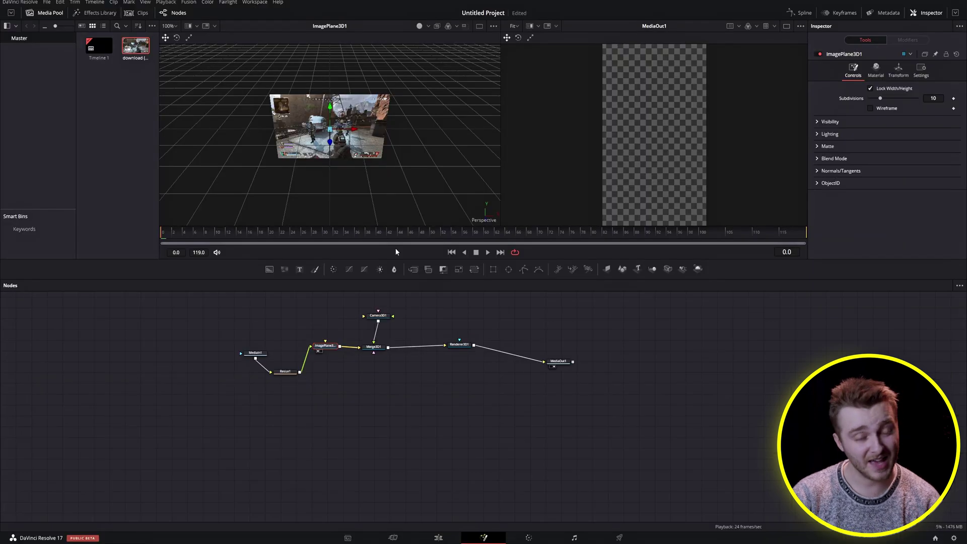
pyautogui.click(379, 317)
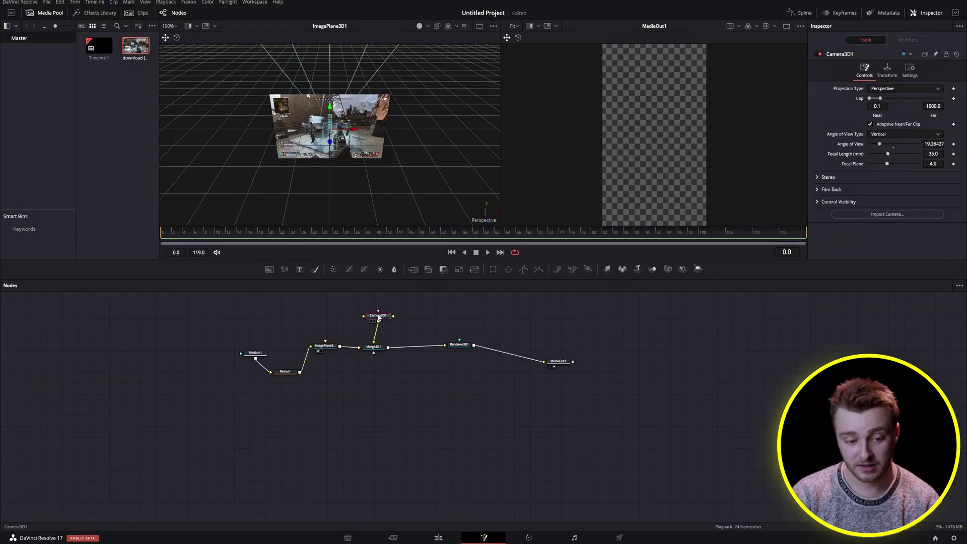
pyautogui.rightClick(367, 143)
pyautogui.moveTo(395, 134); pyautogui.dragTo(268, 67)
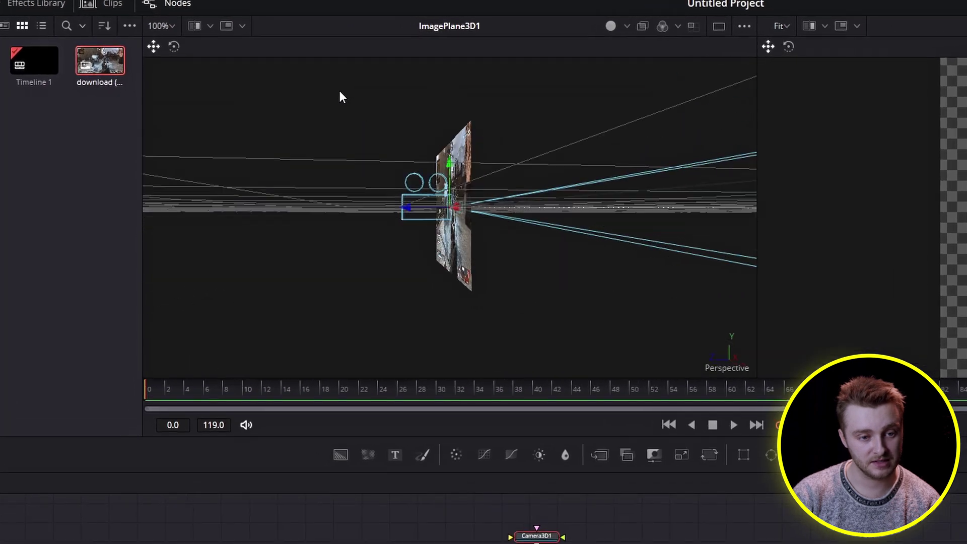
pyautogui.moveTo(341, 95); pyautogui.dragTo(446, 234)
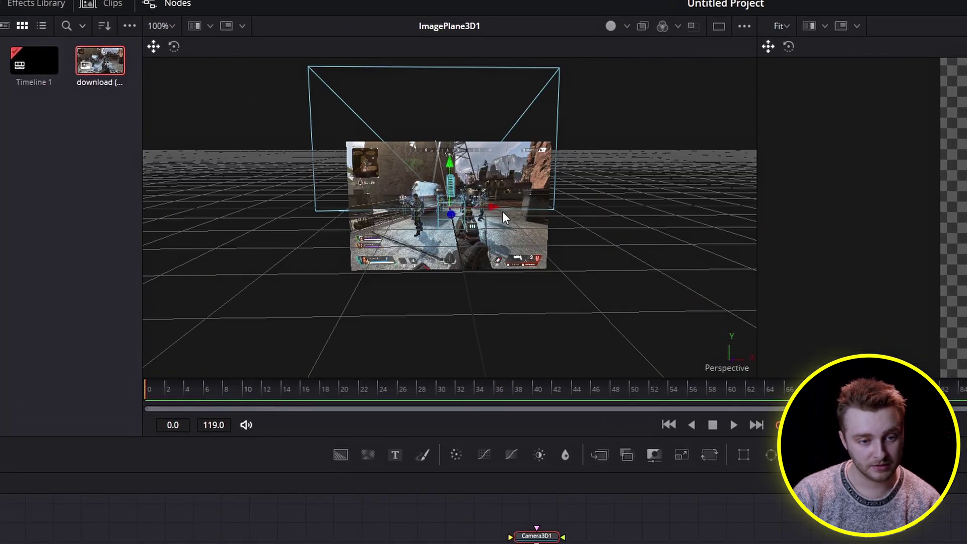
pyautogui.moveTo(502, 212); pyautogui.dragTo(118, 245)
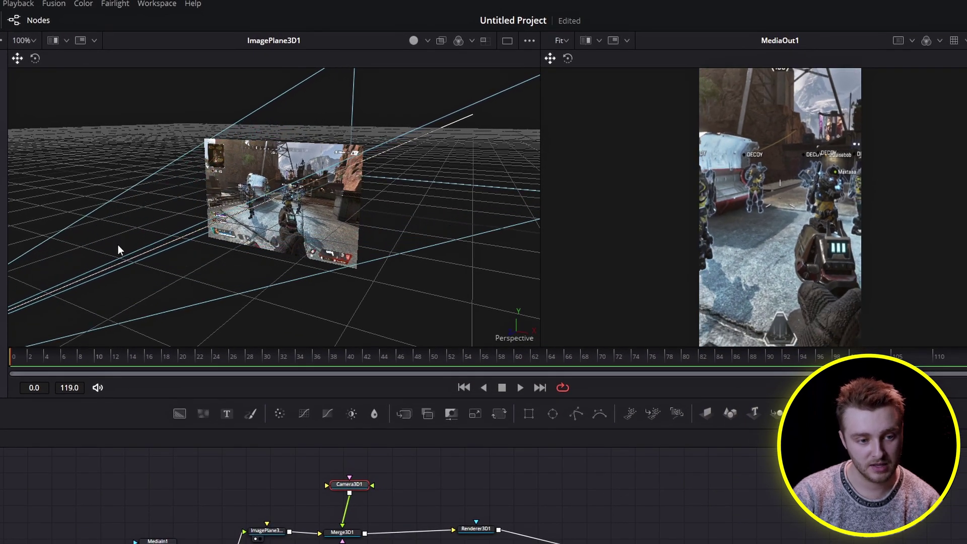
# Move Camera3D1 farther back from the image plane so the full image width fits inside the vertical frame.
pyautogui.scroll(-5, 120, 245)
pyautogui.scroll(2, 165, 240)
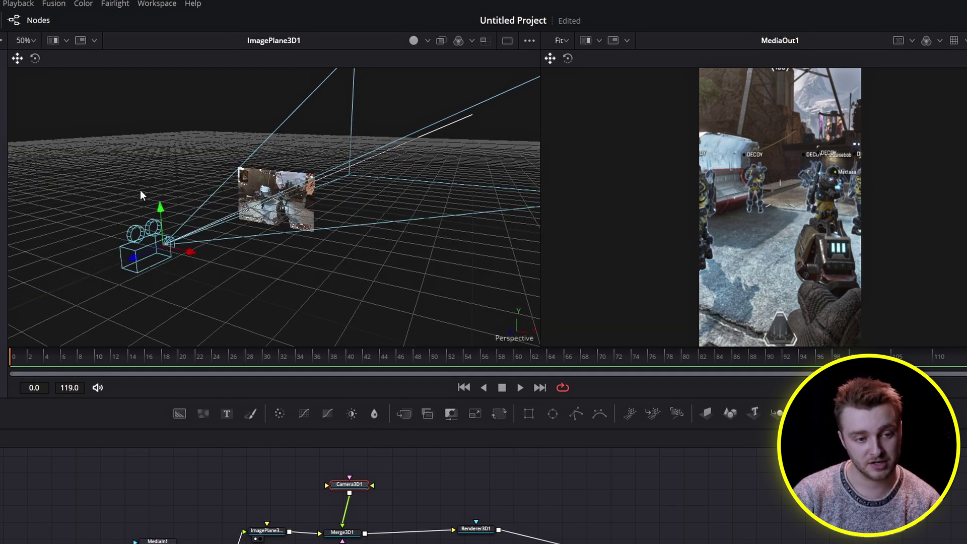
pyautogui.moveTo(291, 138); pyautogui.dragTo(389, 167)
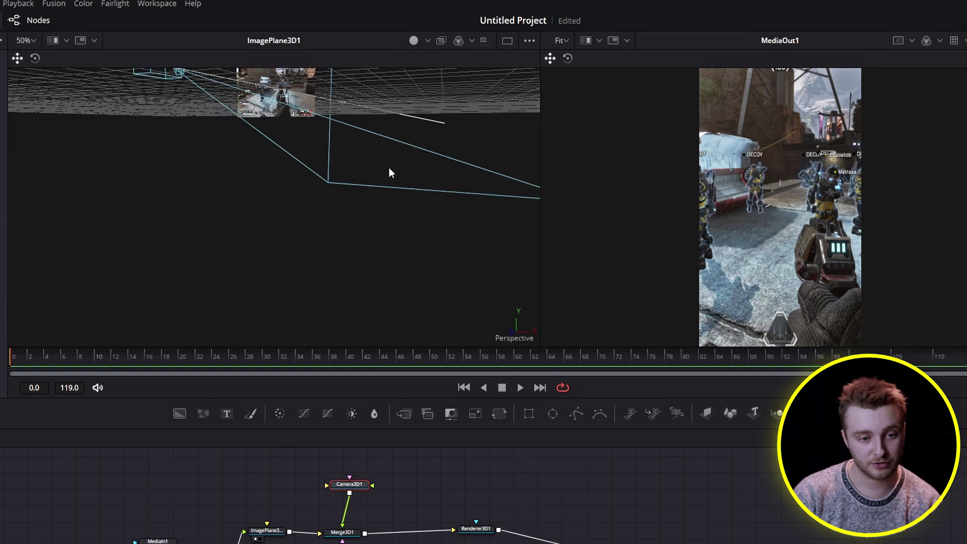
pyautogui.scroll(-4, 388, 168)
pyautogui.scroll(2, 388, 168)
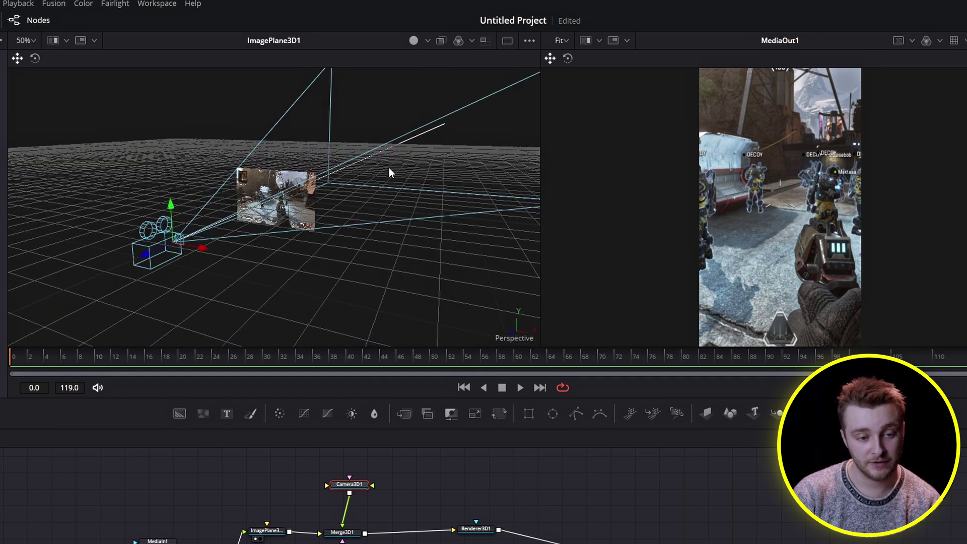
pyautogui.scroll(-3, 389, 168)
pyautogui.scroll(-2, 389, 167)
pyautogui.scroll(6, 390, 164)
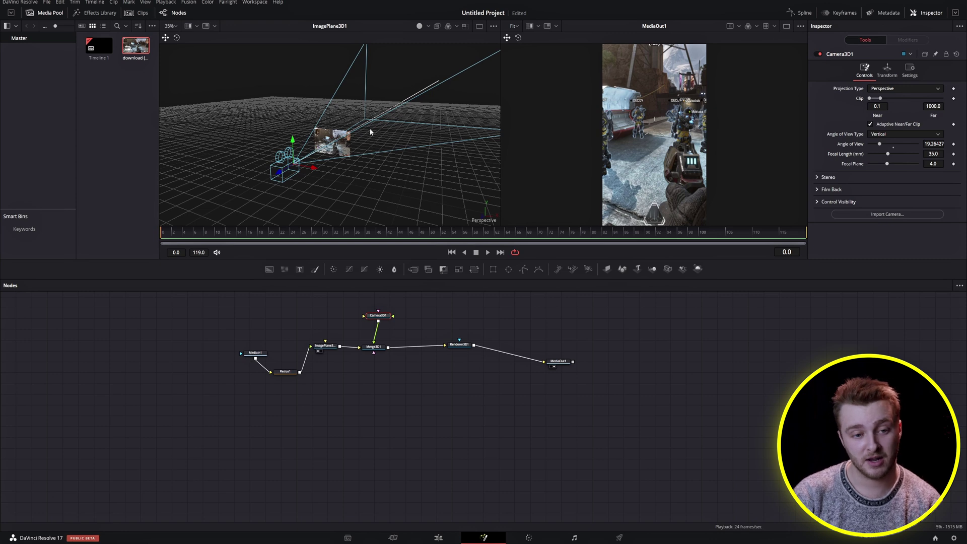
pyautogui.moveTo(373, 131); pyautogui.dragTo(354, 151)
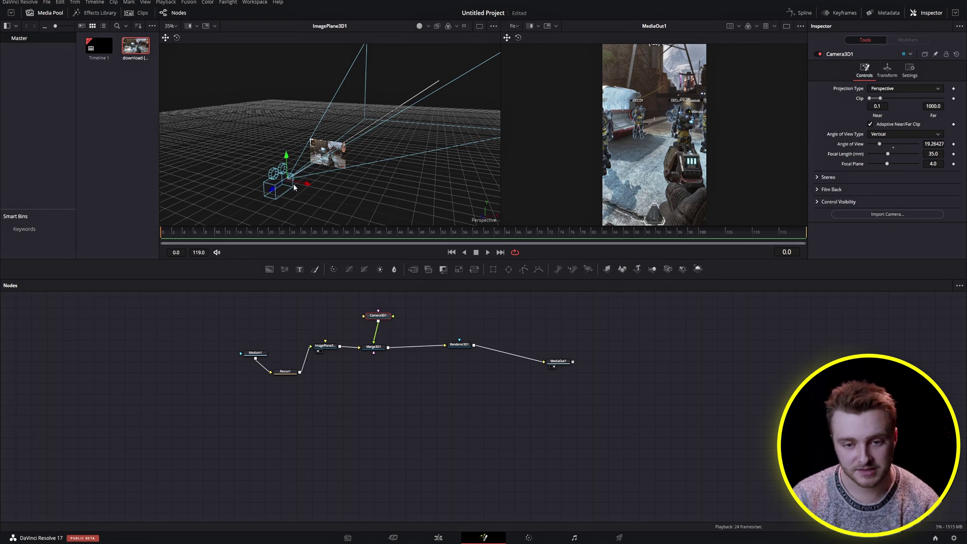
pyautogui.moveTo(272, 193); pyautogui.dragTo(244, 215)
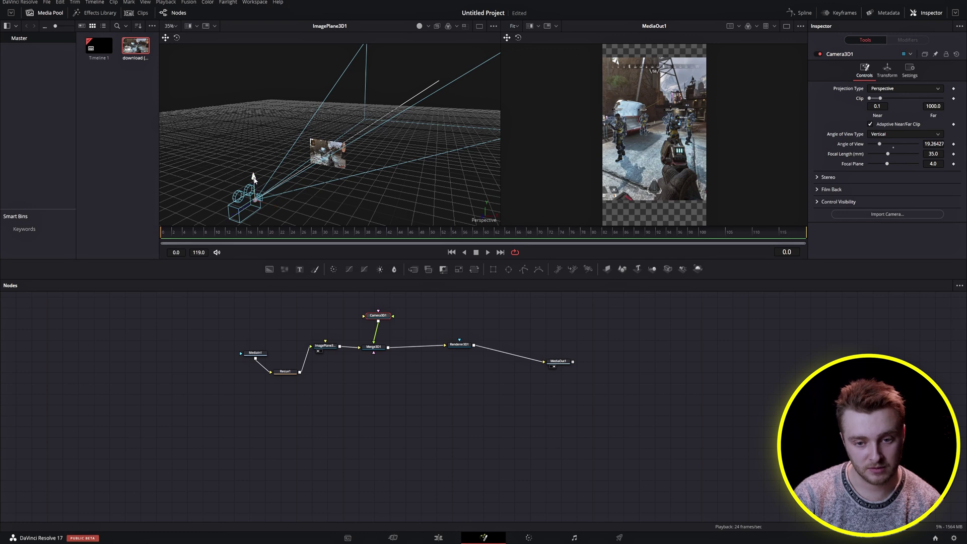
# Adjust Camera3D1's height and pull it farther back to centre the full-width image vertically, and return the playhead to frame 0.
pyautogui.moveTo(253, 177); pyautogui.dragTo(255, 177)
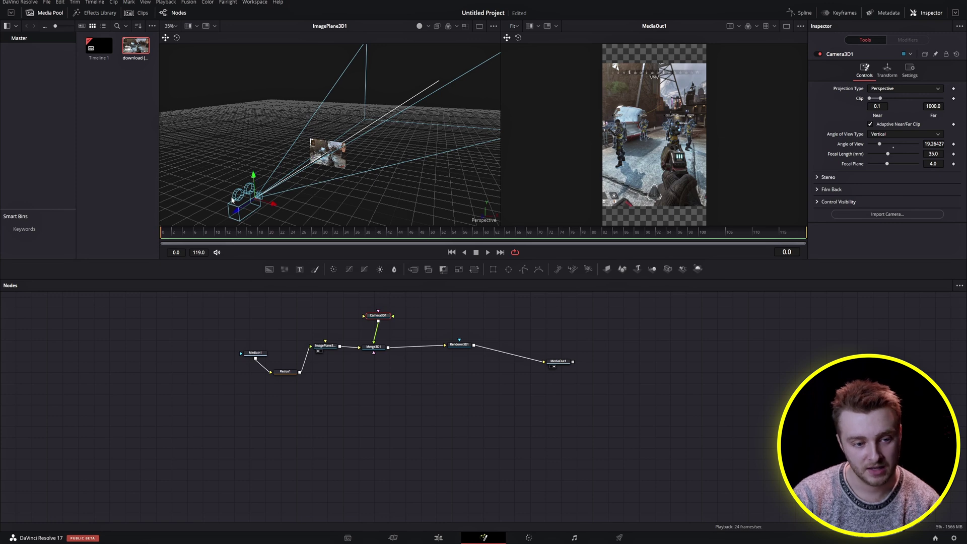
pyautogui.moveTo(237, 211); pyautogui.dragTo(222, 221)
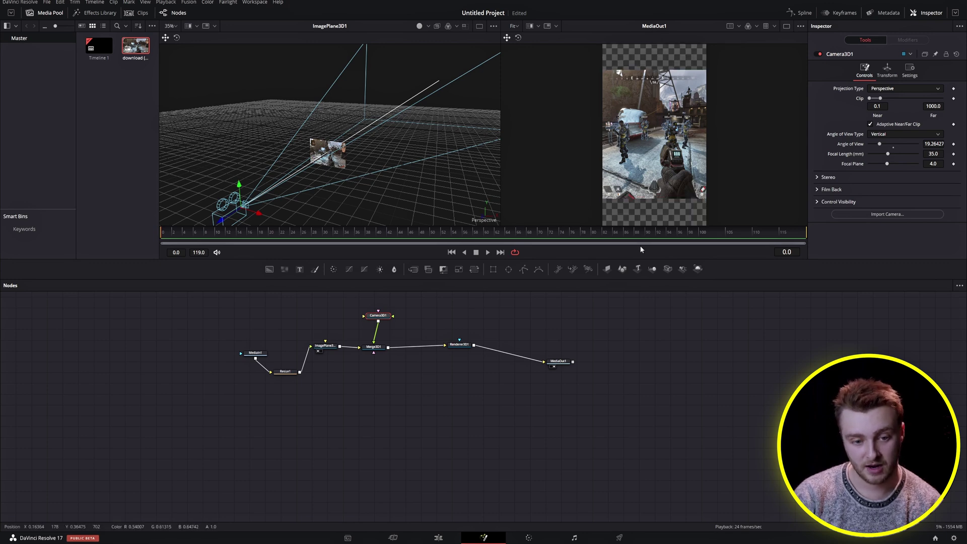
pyautogui.click(391, 233)
pyautogui.moveTo(390, 235); pyautogui.dragTo(166, 248)
# Insert three Merge nodes in a row between Renderer3D1 and MediaOut1, moving the renderer and output nodes apart to make room.
pyautogui.moveTo(458, 347); pyautogui.dragTo(422, 350)
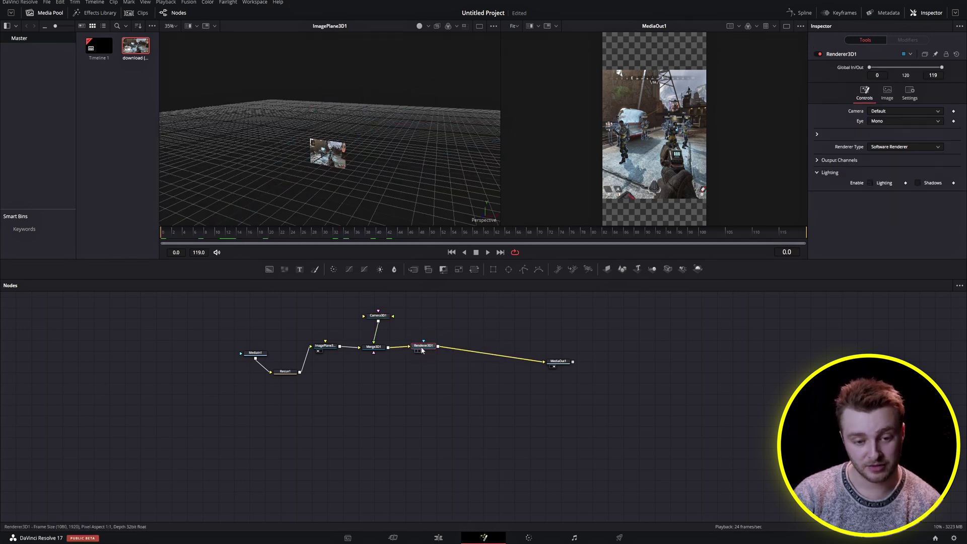
pyautogui.click(413, 268)
pyautogui.click(413, 268)
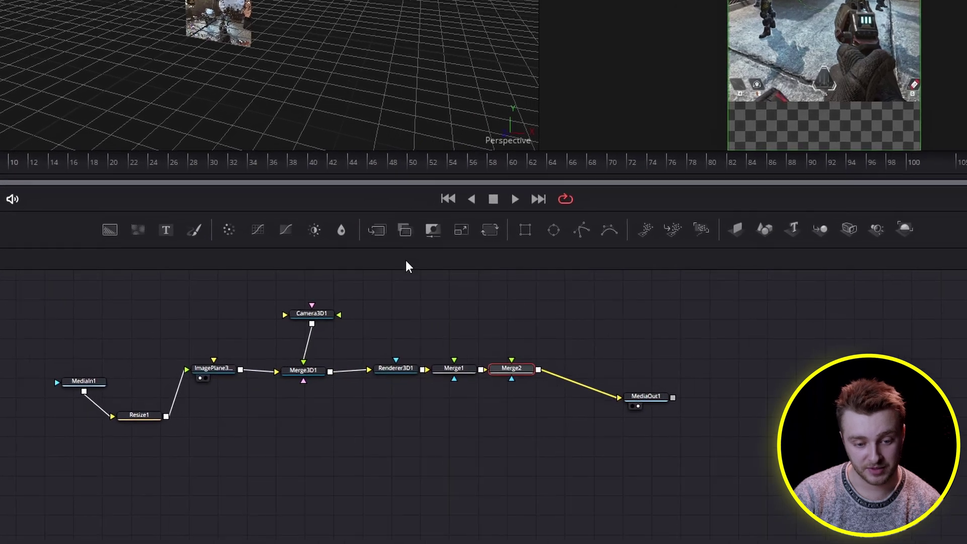
pyautogui.click(377, 231)
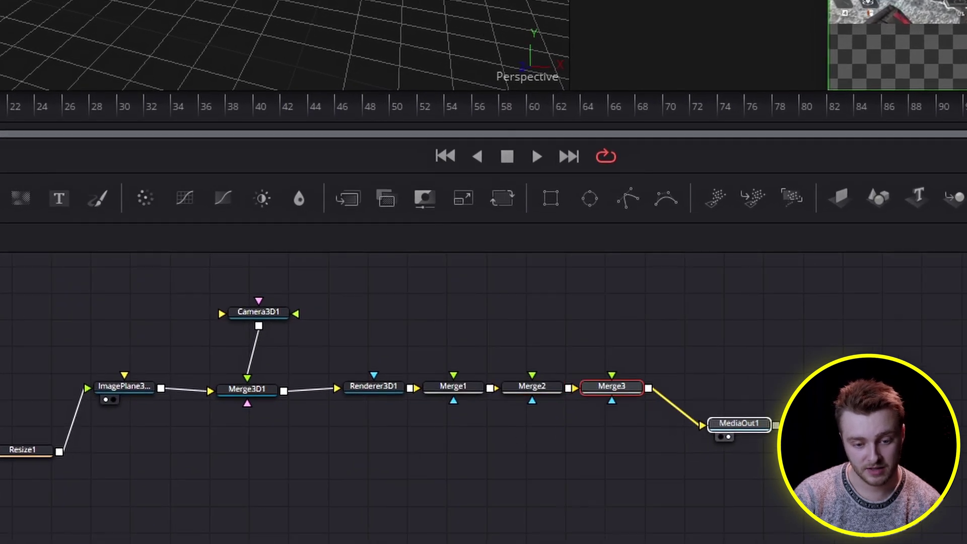
pyautogui.moveTo(739, 423); pyautogui.dragTo(927, 365)
pyautogui.moveTo(675, 403); pyautogui.dragTo(621, 402)
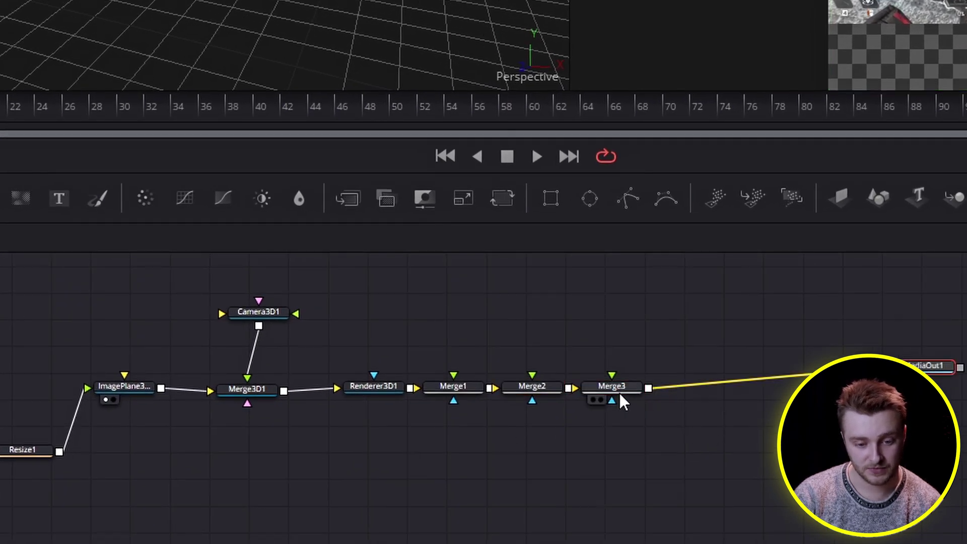
# Add a Text node above Merge1.
pyautogui.click(454, 386)
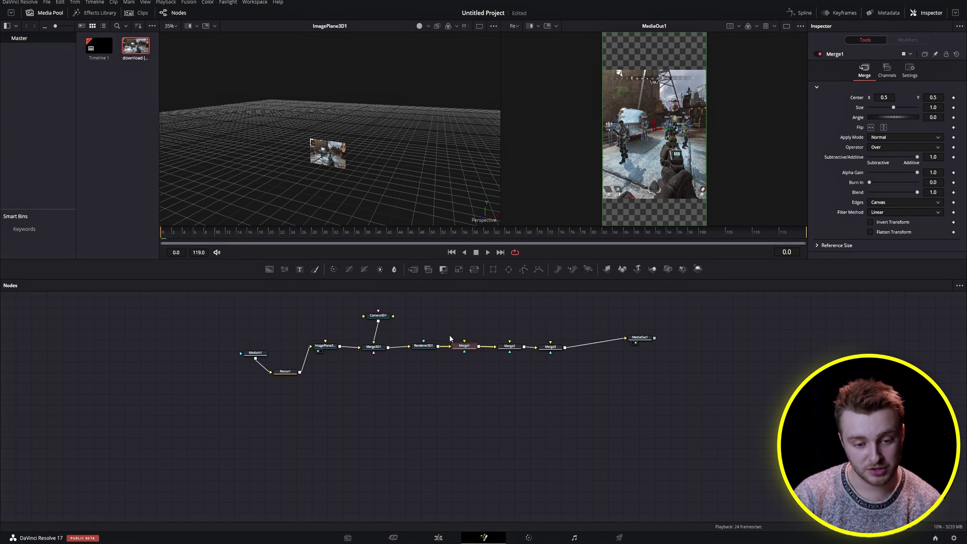
pyautogui.click(300, 270)
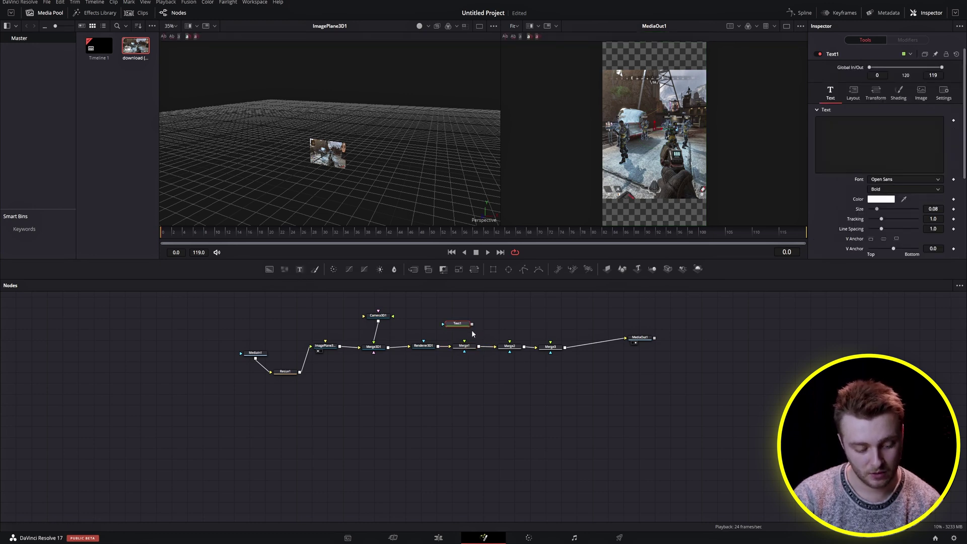
pyautogui.hotkey('shift', 'space')
pyautogui.write('shorts')
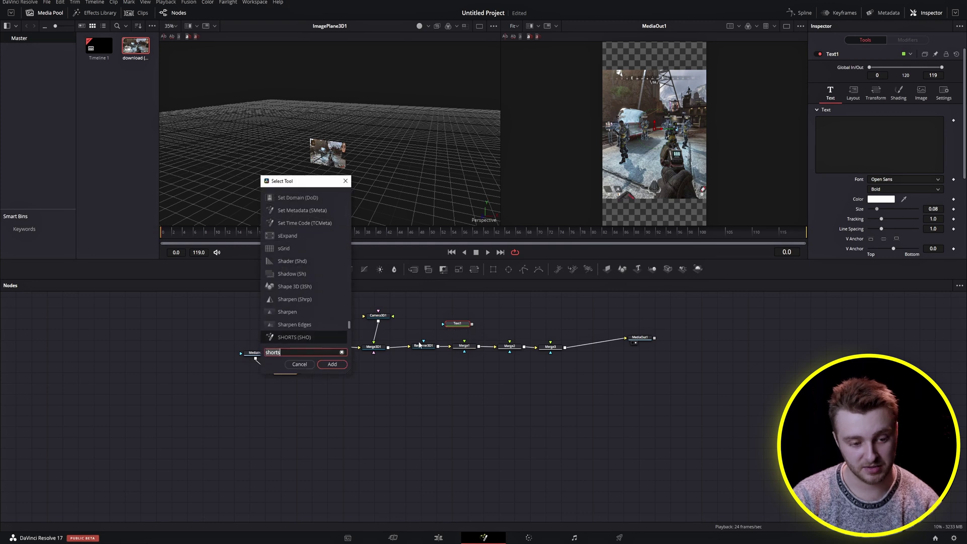
pyautogui.click(299, 364)
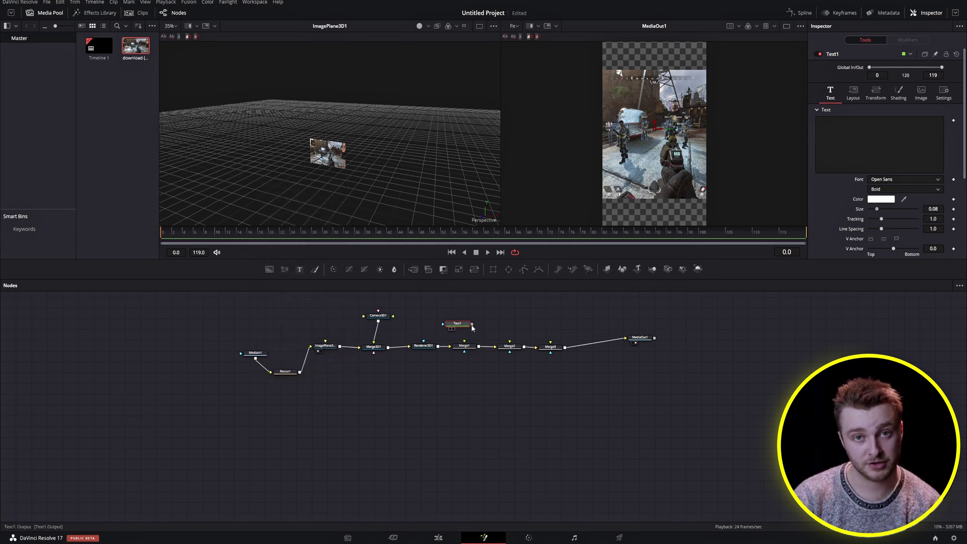
# Connect Text1 to Merge1's foreground input, and add a second Text node connected to Merge2's foreground input.
pyautogui.moveTo(472, 327); pyautogui.dragTo(465, 347)
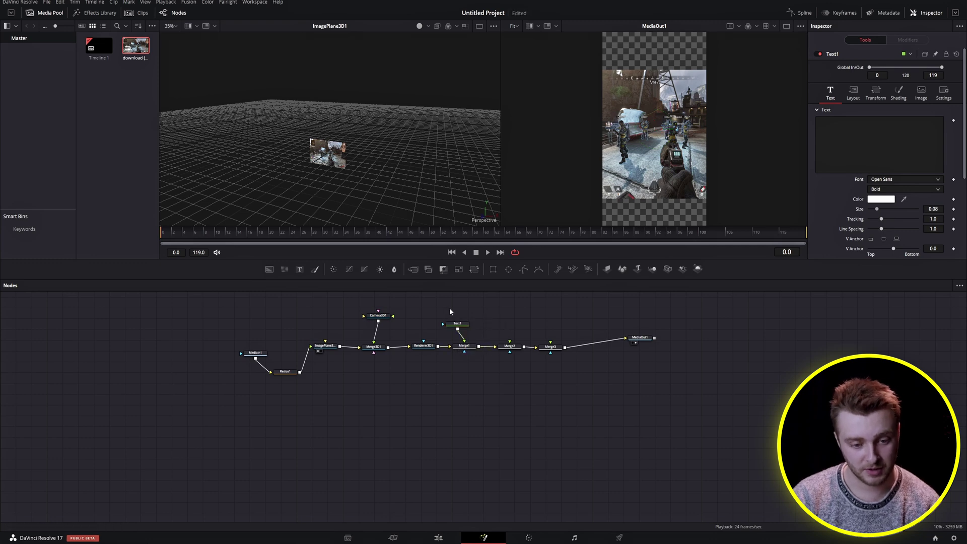
pyautogui.click(300, 270)
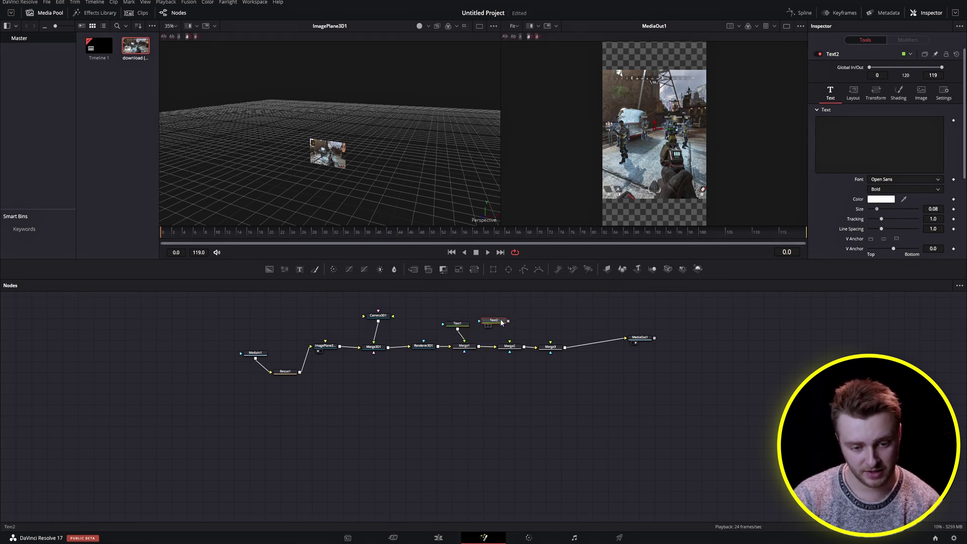
pyautogui.moveTo(513, 322); pyautogui.dragTo(510, 342)
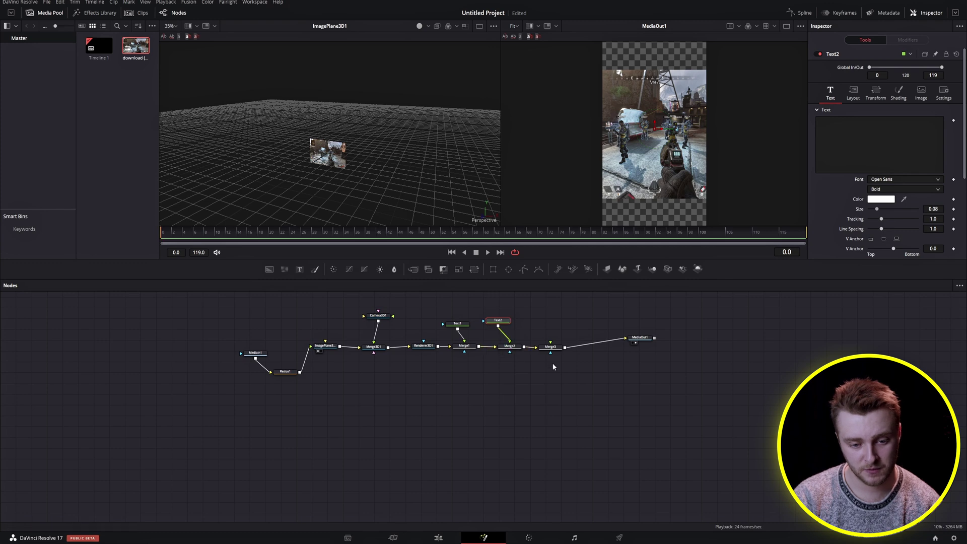
# Add a Background node, connect it to Merge3's foreground input and place it directly above Merge3.
pyautogui.click(550, 346)
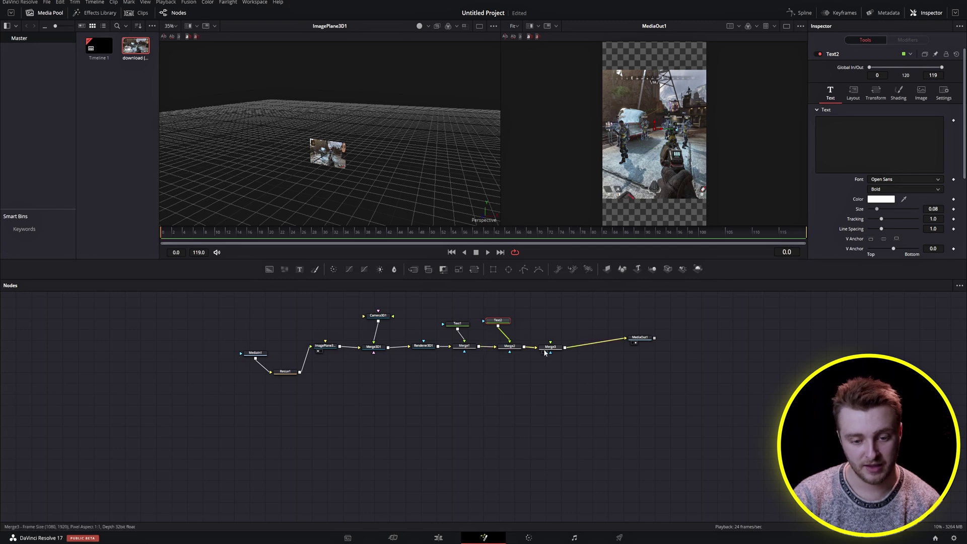
pyautogui.click(269, 268)
pyautogui.moveTo(625, 338); pyautogui.dragTo(551, 341)
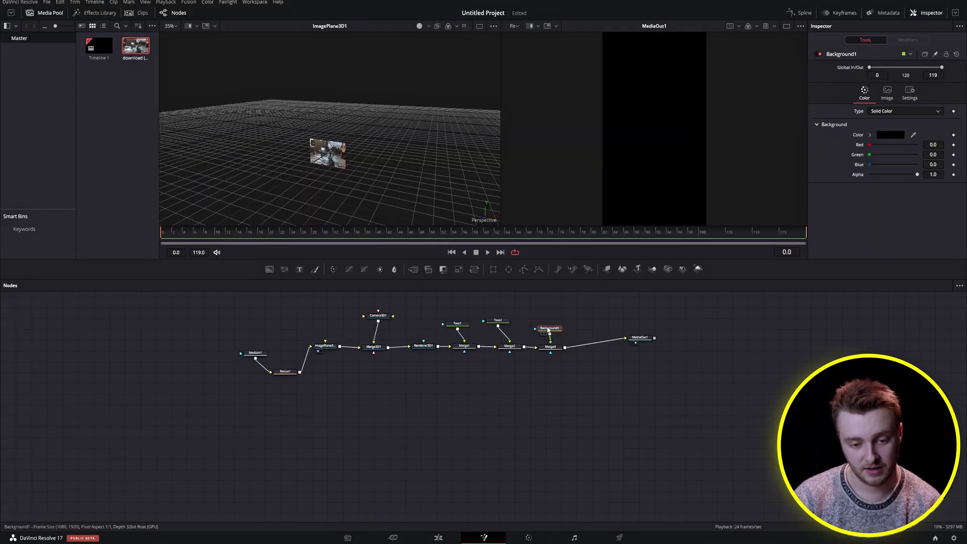
pyautogui.moveTo(548, 329); pyautogui.dragTo(549, 324)
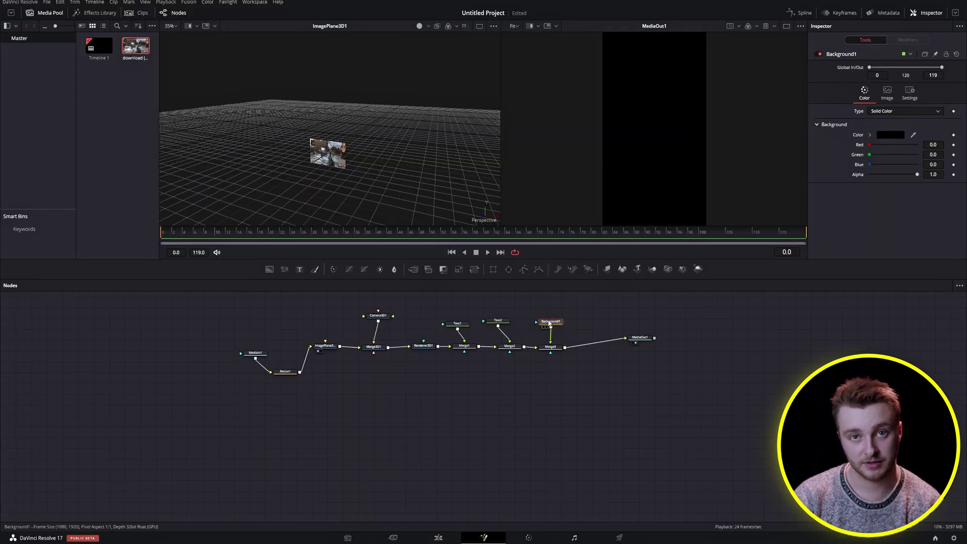
# Swap Merge3's two inputs so Background1 lies behind the gameplay image, and reposition the Background1 node above it.
pyautogui.click(551, 347)
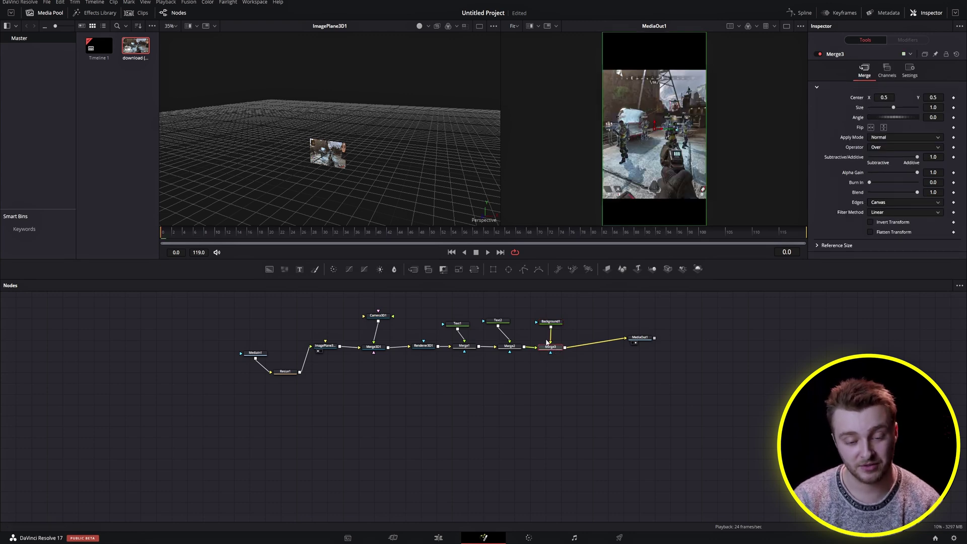
pyautogui.moveTo(557, 325)
pyautogui.mouseDown()
pyautogui.moveTo(574, 318)
pyautogui.moveTo(553, 316)
pyautogui.mouseUp()
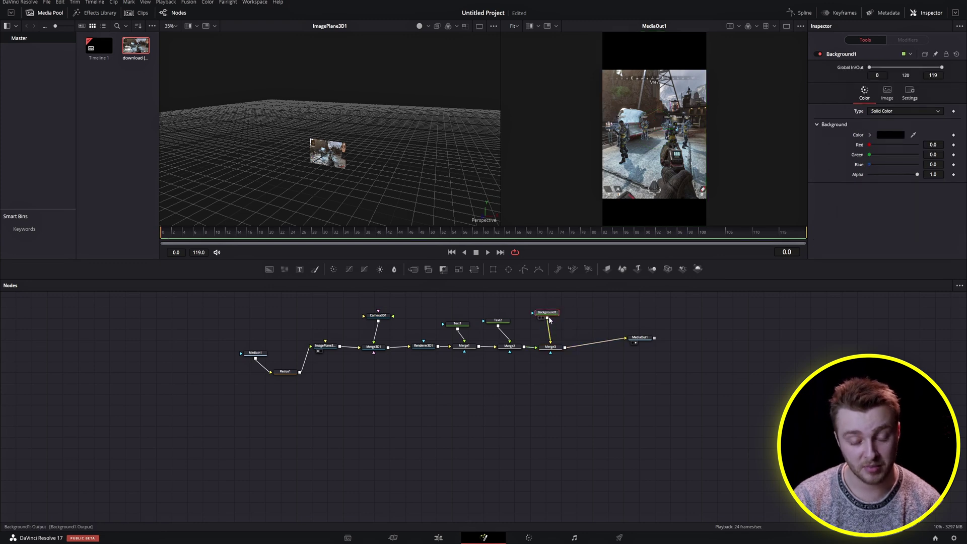
pyautogui.moveTo(550, 319); pyautogui.dragTo(552, 329)
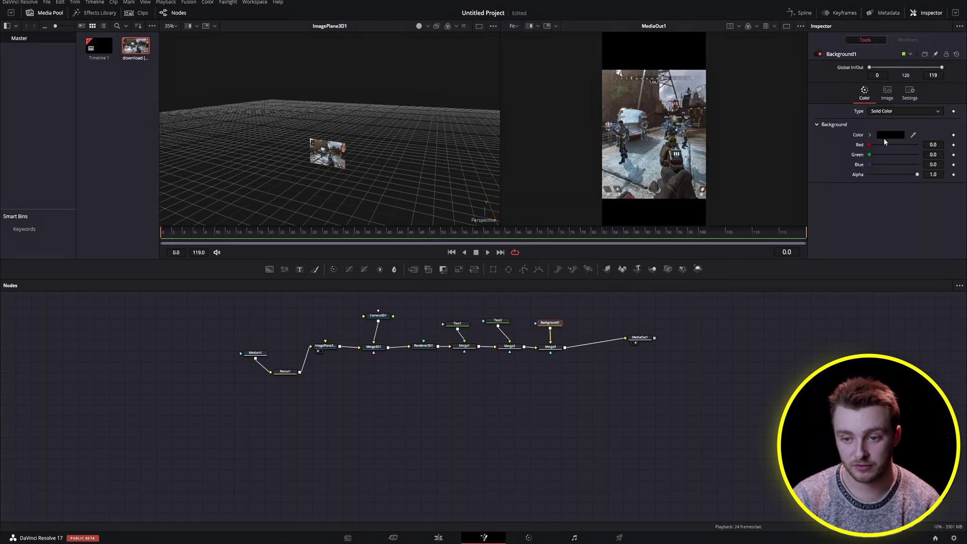
# Set Background1's solid colour to bright cyan with red 0.0, green about 0.918 and blue 1.0.
pyautogui.click(885, 135)
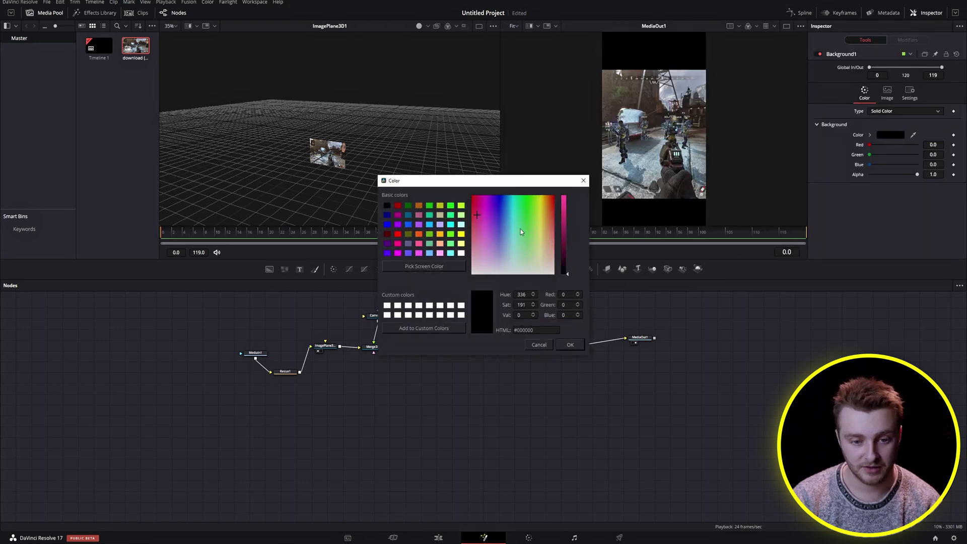
pyautogui.moveTo(565, 254); pyautogui.dragTo(574, 143)
pyautogui.moveTo(496, 260); pyautogui.dragTo(512, 169)
pyautogui.click(570, 345)
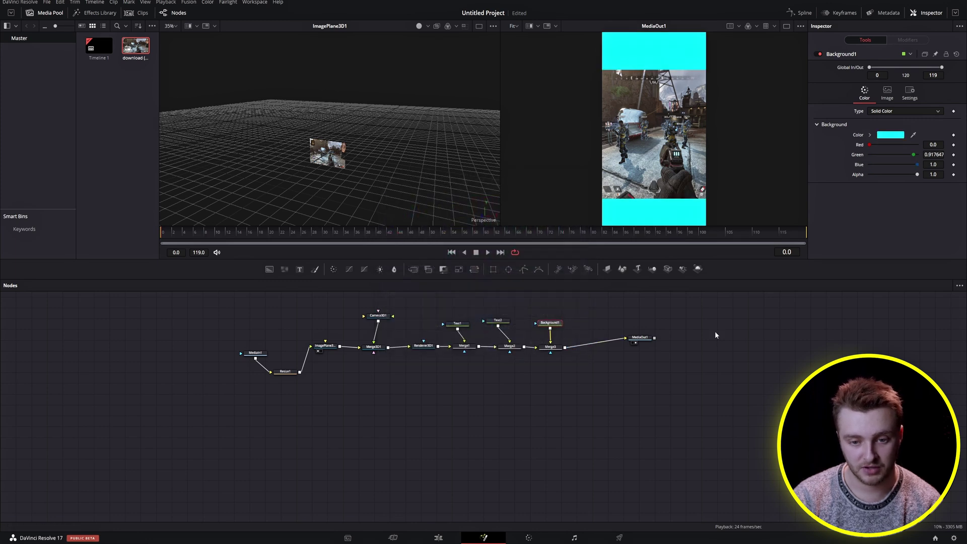
# Enter SUBSCRIBE as Text1's text and move it up into the cyan band above the gameplay image.
pyautogui.click(459, 324)
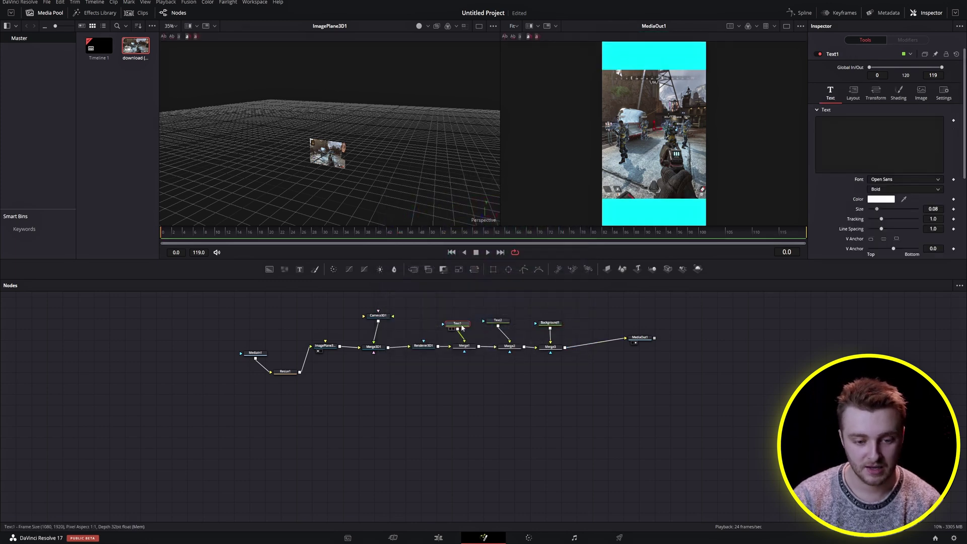
pyautogui.click(862, 131)
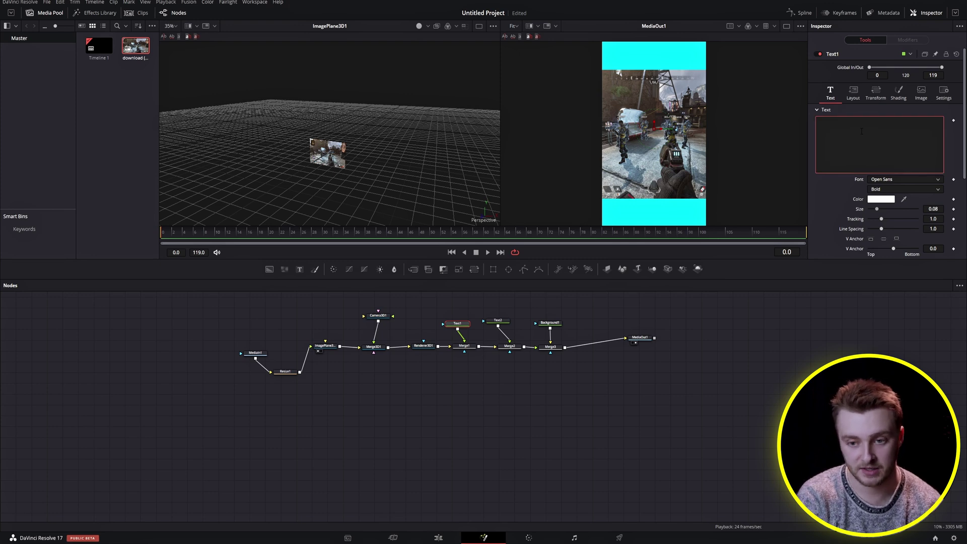
pyautogui.write('SUBSCRIBE')
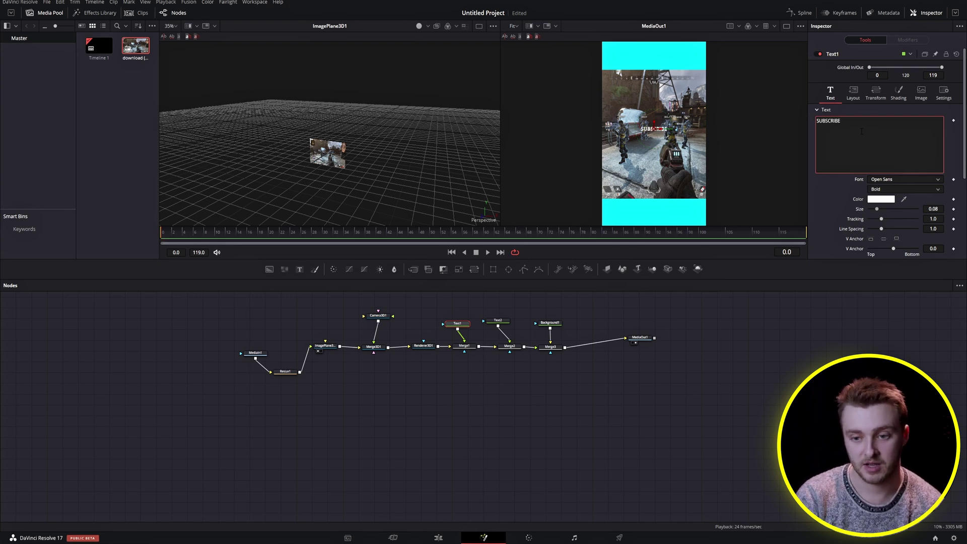
pyautogui.moveTo(653, 125); pyautogui.dragTo(653, 54)
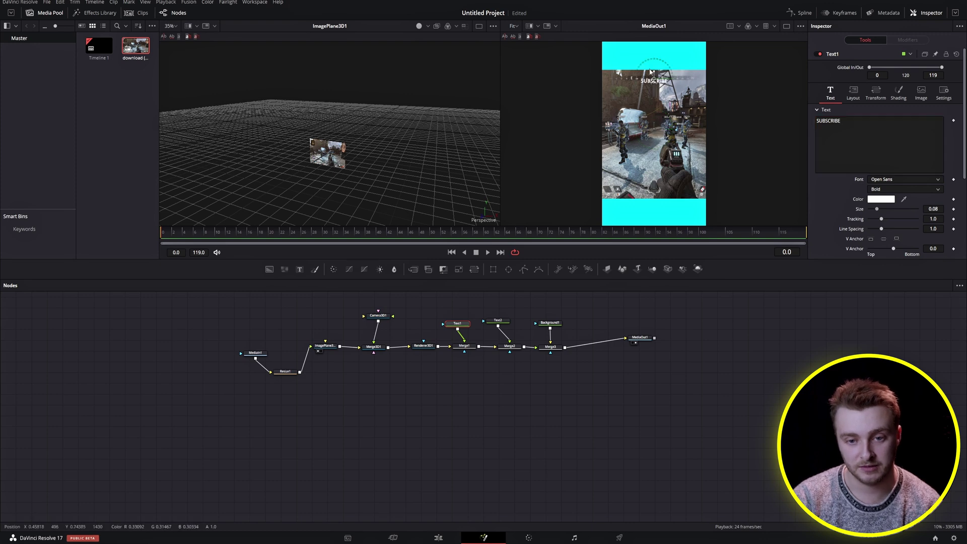
# Enter DAILY SHORTS as Text2's text and move it down into the cyan band below the gameplay image.
pyautogui.click(487, 320)
pyautogui.click(885, 136)
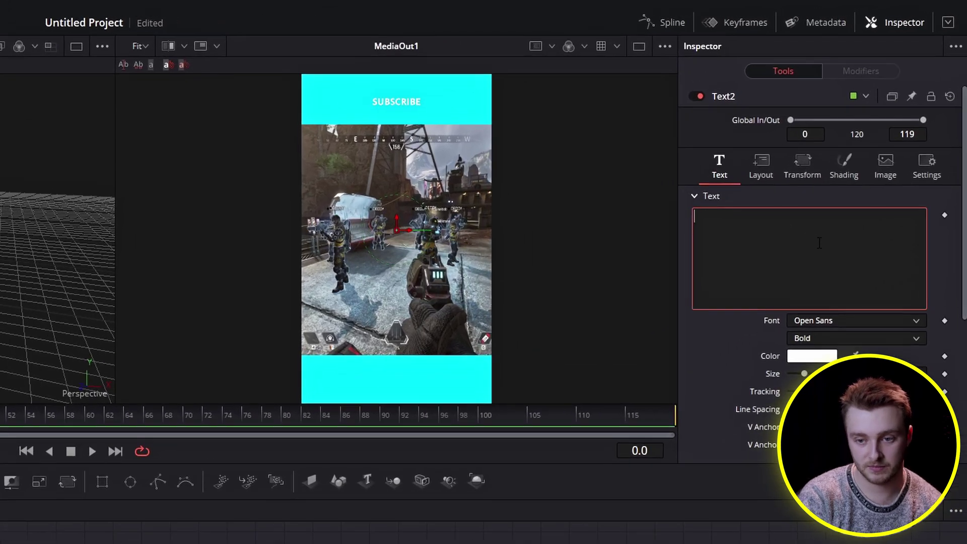
pyautogui.write('DAILY ')
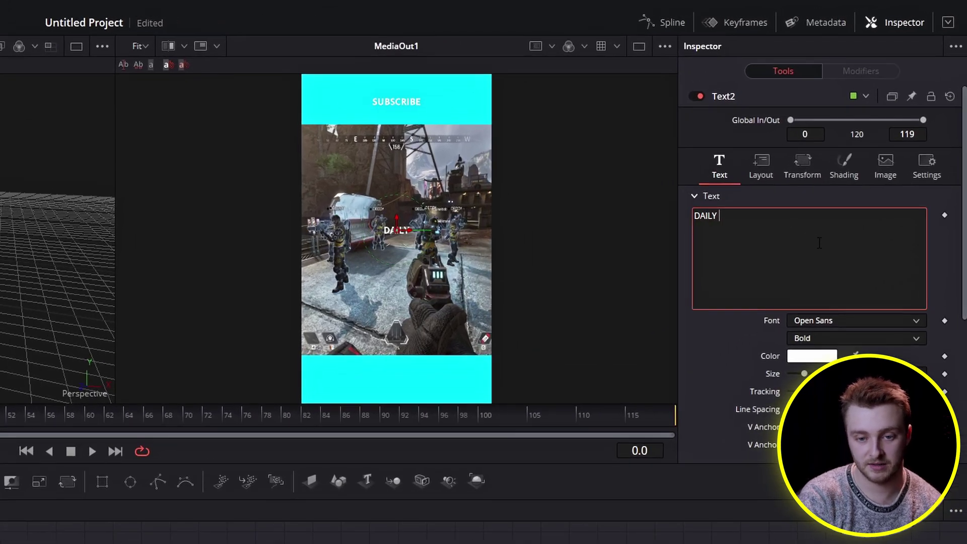
pyautogui.write('SHORTS')
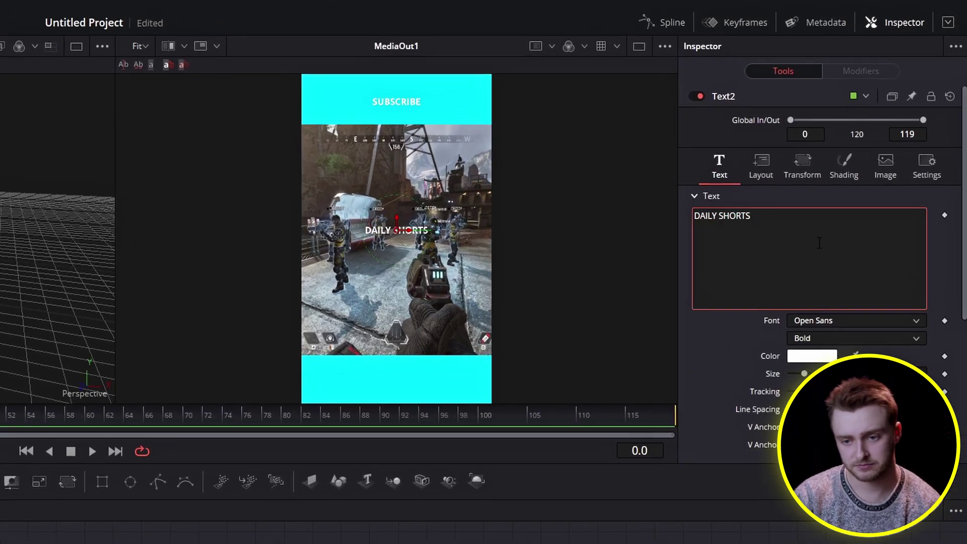
pyautogui.click(392, 212)
pyautogui.moveTo(397, 215); pyautogui.dragTo(404, 368)
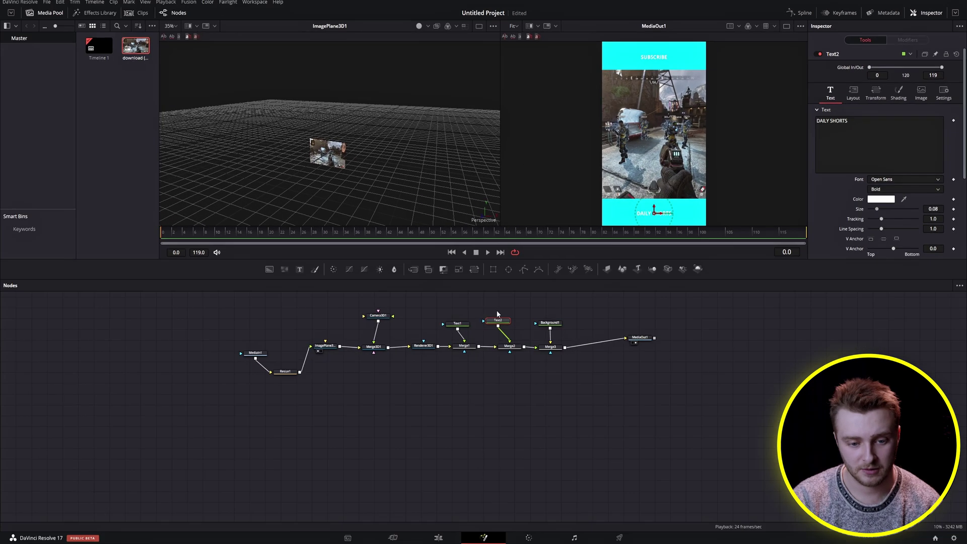
# Enlarge both captions to nearly fill the frame's width, with Text1's size about 0.26 and Text2's about 0.23.
pyautogui.click(457, 323)
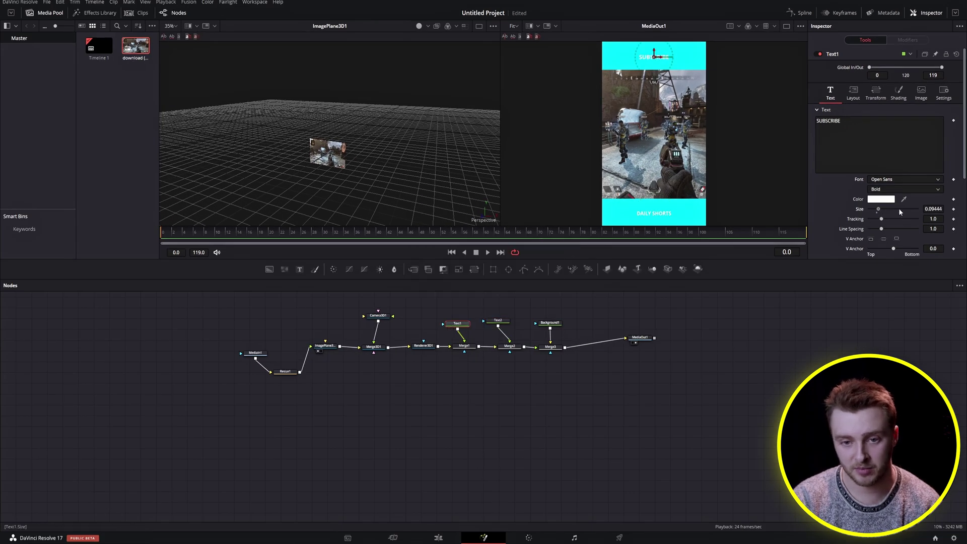
pyautogui.moveTo(900, 212); pyautogui.dragTo(902, 214)
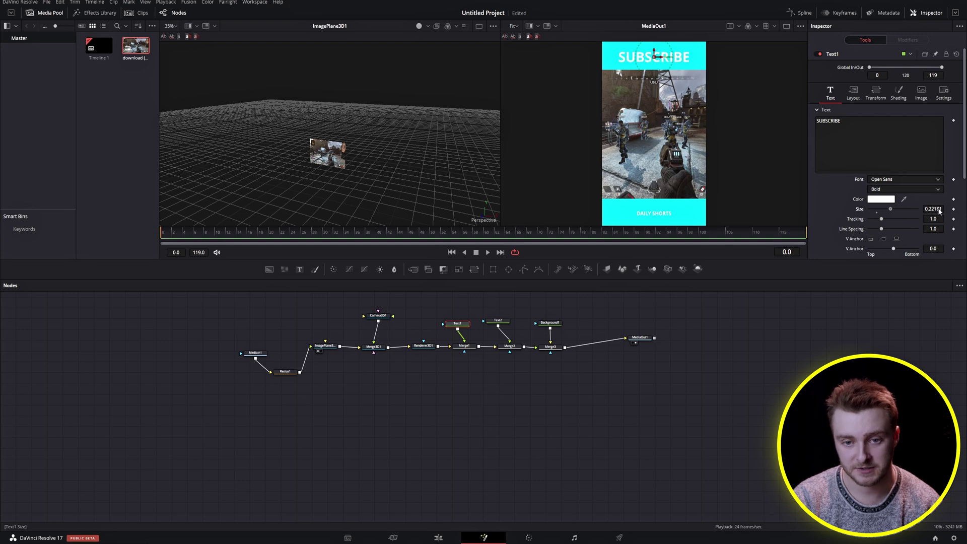
pyautogui.click(498, 320)
pyautogui.moveTo(896, 211)
pyautogui.mouseDown()
pyautogui.moveTo(913, 212)
pyautogui.moveTo(891, 212)
pyautogui.mouseUp()
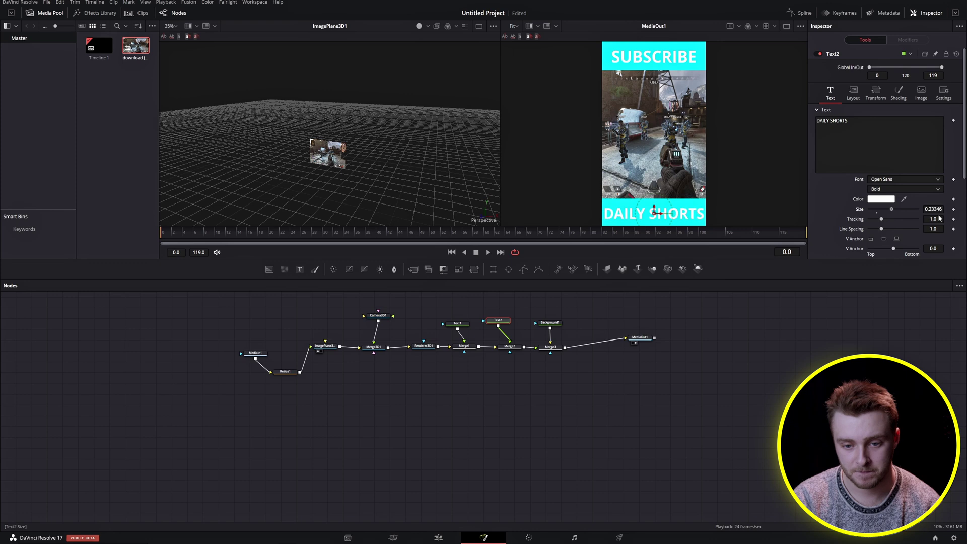
# Shift the Background1 node slightly up and move the SUBSCRIBE caption up to the middle of the upper cyan band.
pyautogui.click(550, 325)
pyautogui.moveTo(559, 323)
pyautogui.mouseDown()
pyautogui.moveTo(588, 313)
pyautogui.moveTo(567, 318)
pyautogui.mouseUp()
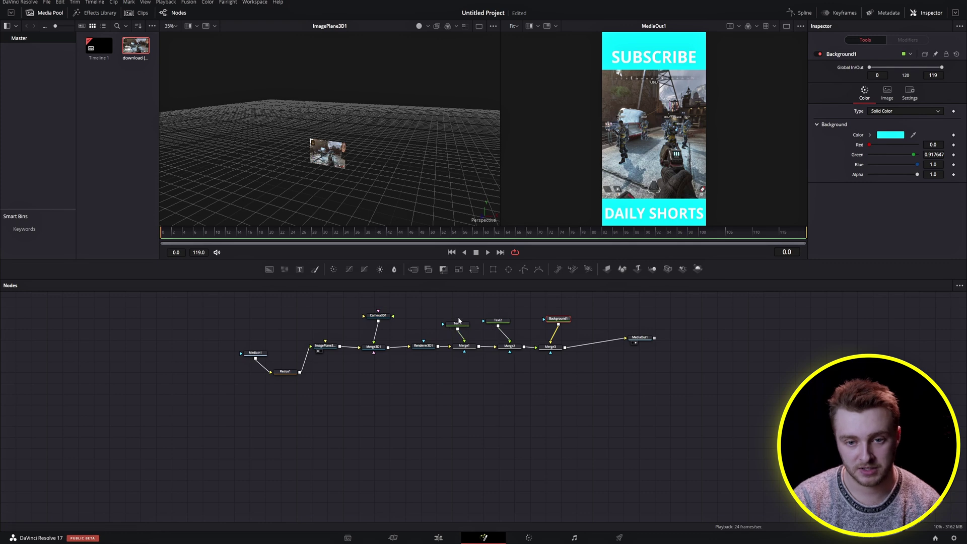
pyautogui.scroll(-1, 661, 154)
pyautogui.scroll(-2, 661, 154)
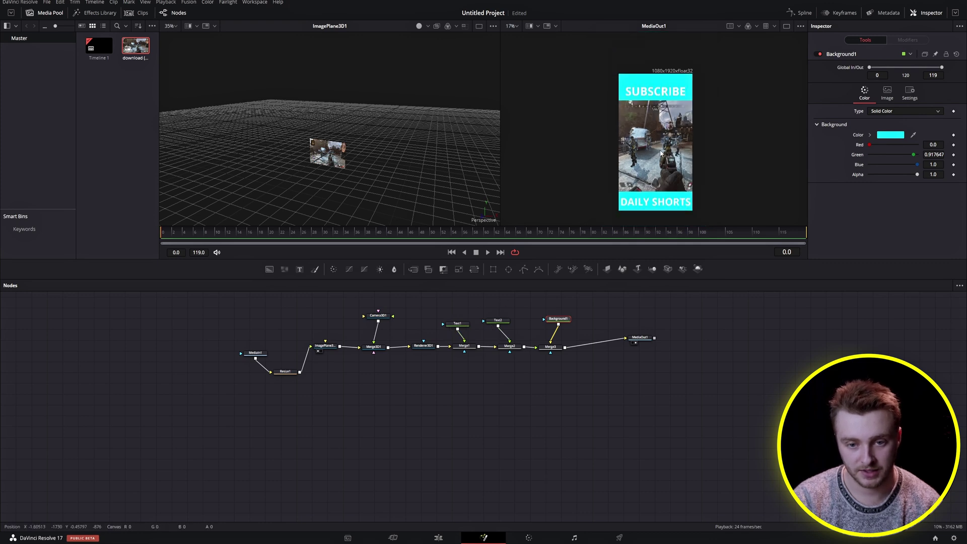
pyautogui.click(457, 323)
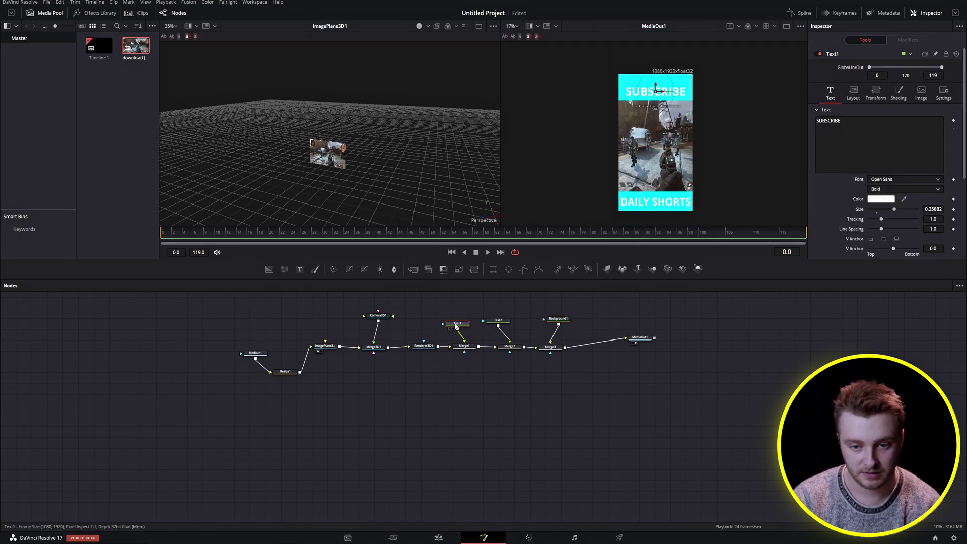
pyautogui.moveTo(655, 86); pyautogui.dragTo(654, 82)
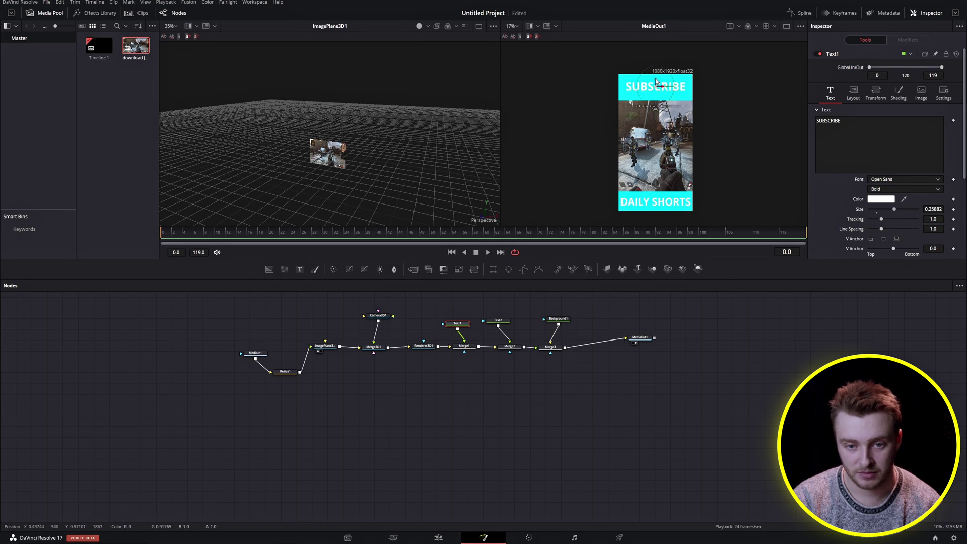
# Lower Camera3D1 slightly so the gameplay image is framed centrally between equal upper and lower cyan bands.
pyautogui.click(379, 315)
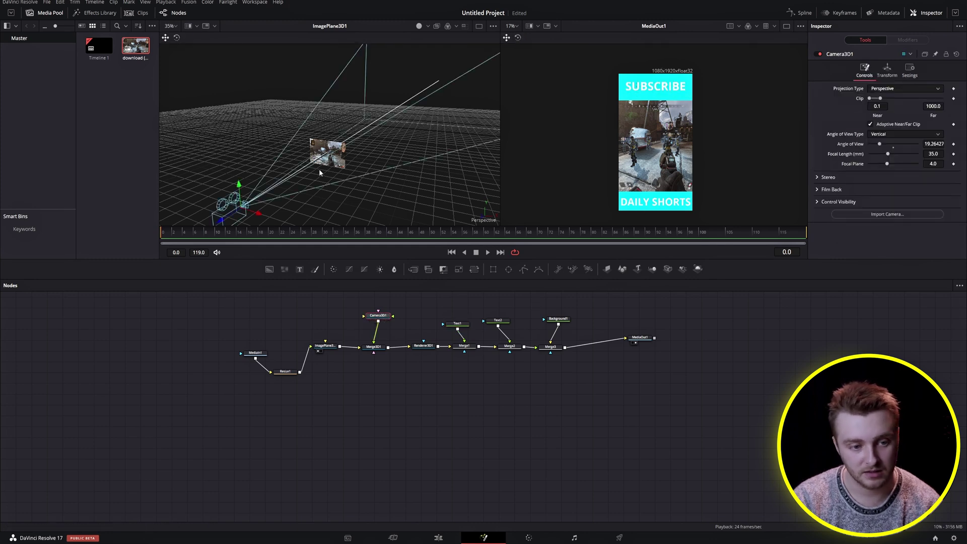
pyautogui.moveTo(240, 186); pyautogui.dragTo(239, 187)
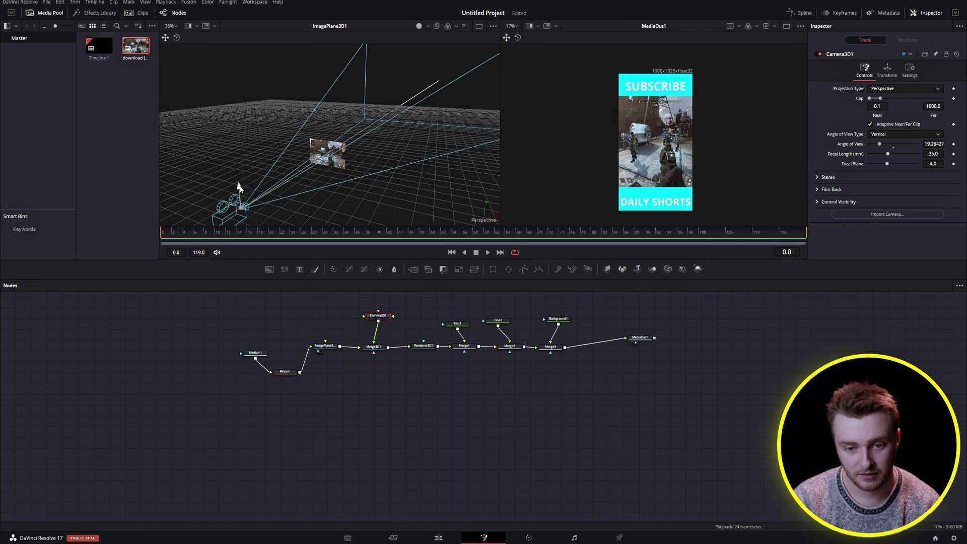
pyautogui.click(732, 346)
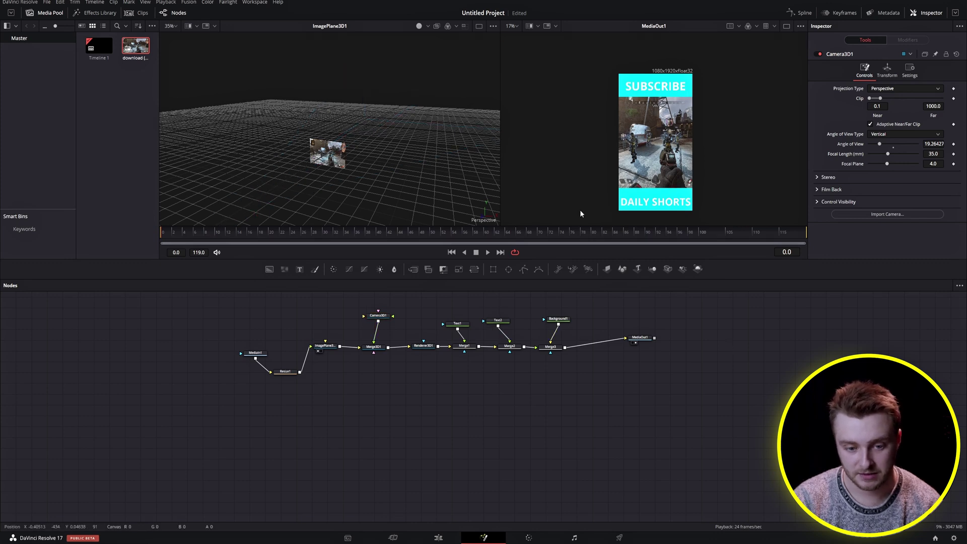
# Move DAILY SHORTS up to the middle of the lower cyan band and enlarge Text2's size to about 0.237.
pyautogui.click(655, 194)
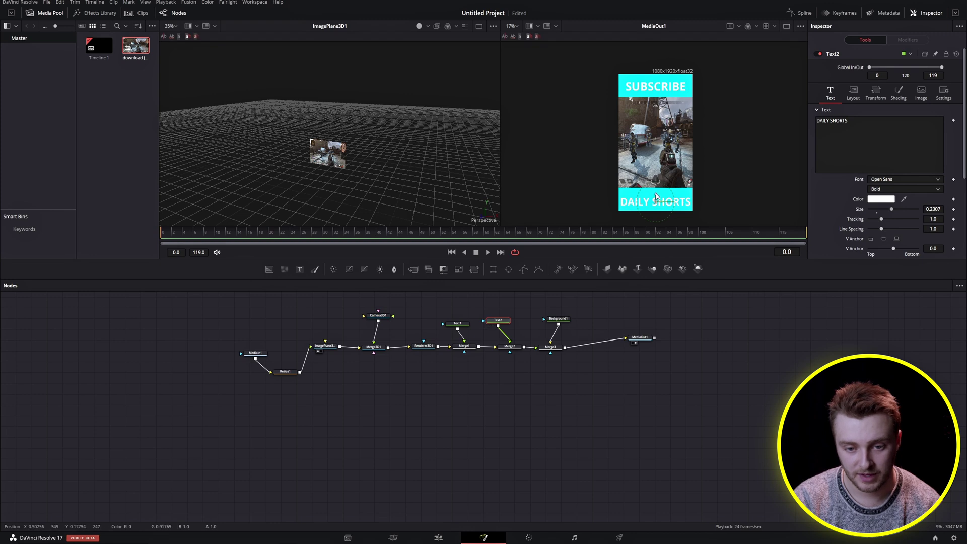
pyautogui.moveTo(656, 196); pyautogui.dragTo(656, 192)
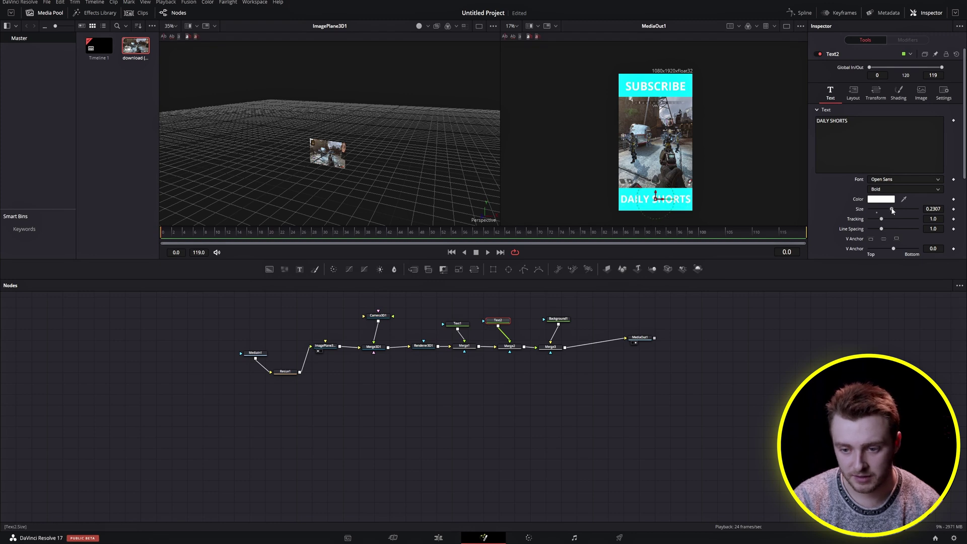
pyautogui.moveTo(892, 208); pyautogui.dragTo(897, 207)
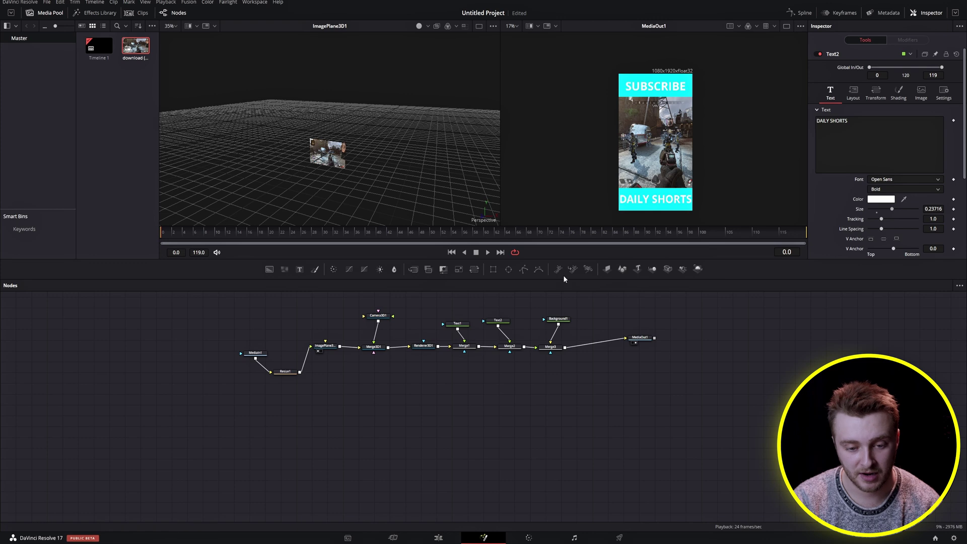
# Raise Background1's green to about 0.984 and line up the Resize1, Merge3 and MediaOut1 nodes along the main row.
pyautogui.click(561, 319)
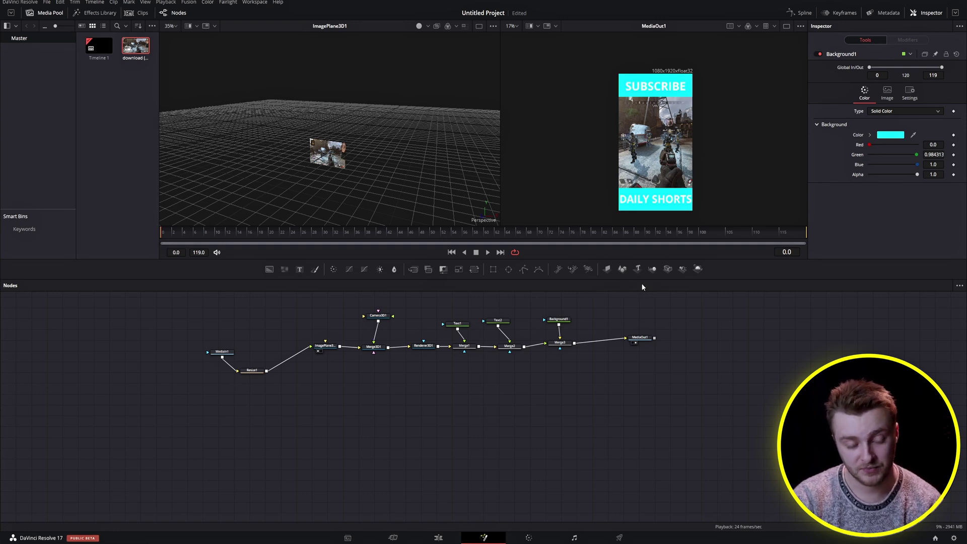
pyautogui.moveTo(251, 370); pyautogui.dragTo(285, 345)
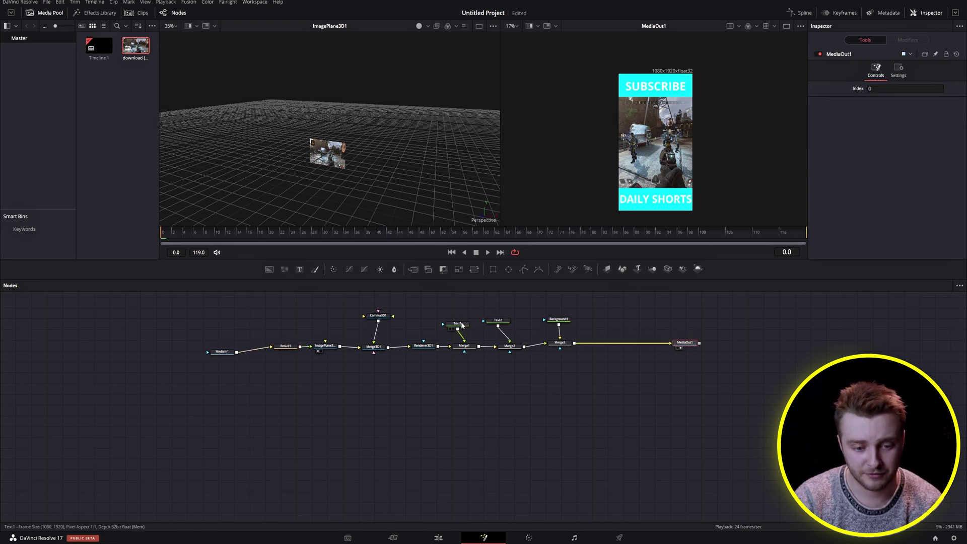
# Start keyframing Text1's size and set it to about 0.313 at frame 12.
pyautogui.click(457, 324)
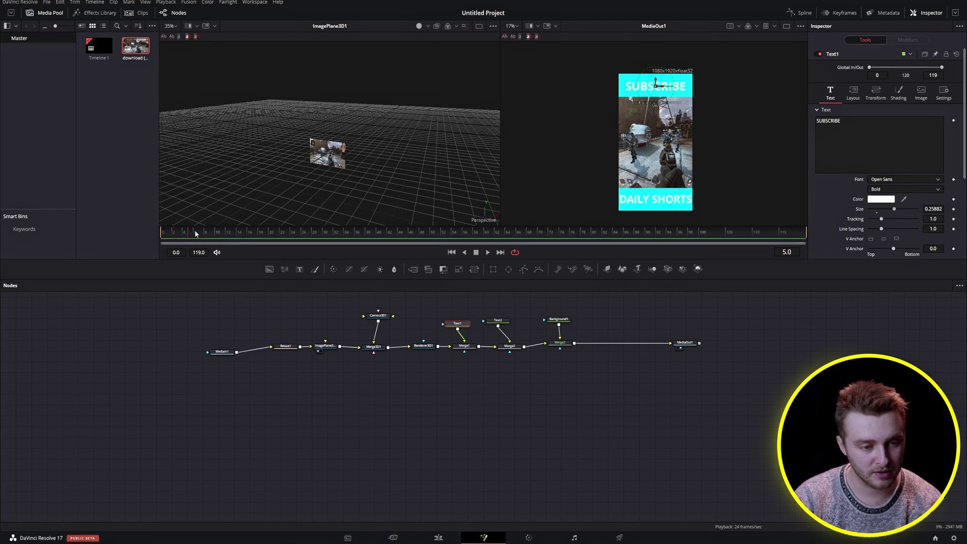
pyautogui.moveTo(213, 237); pyautogui.dragTo(236, 234)
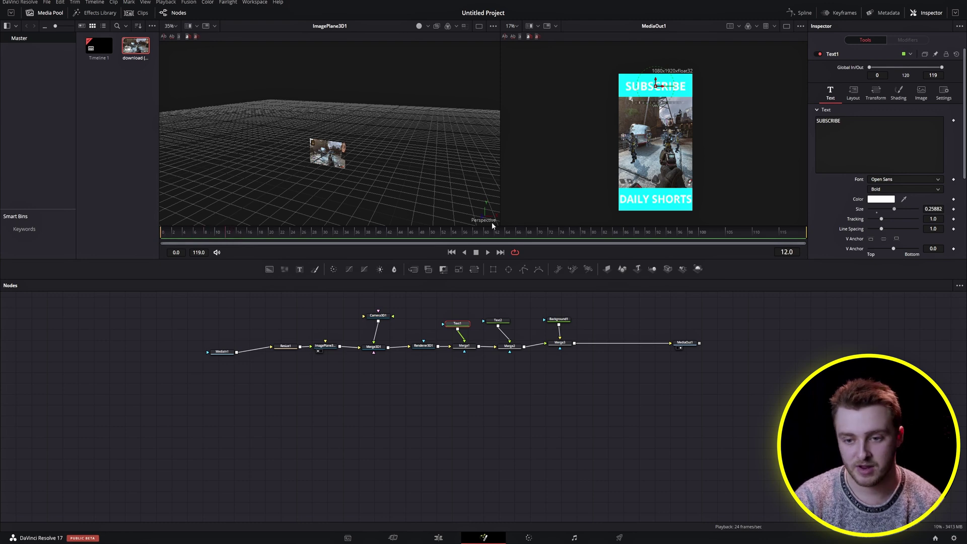
pyautogui.click(953, 208)
pyautogui.moveTo(180, 236); pyautogui.dragTo(141, 234)
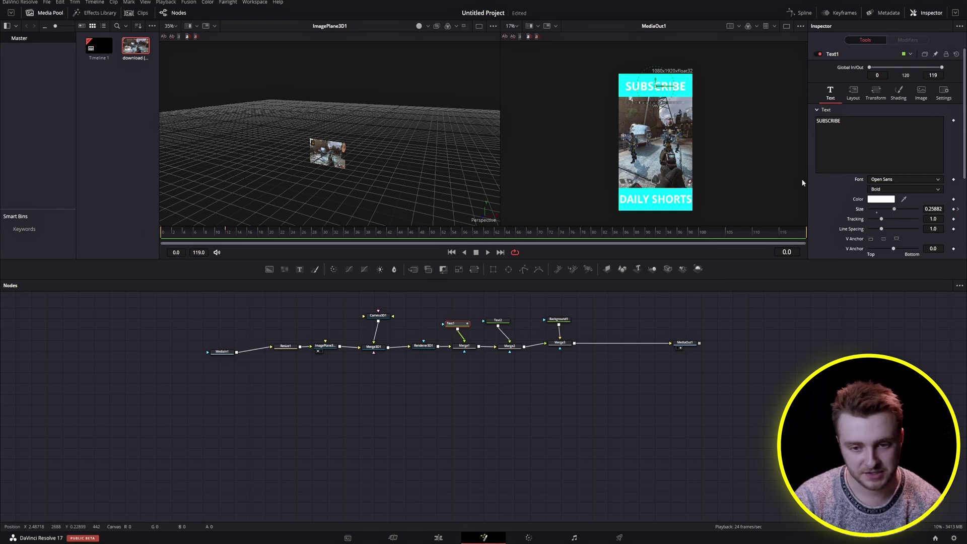
pyautogui.click(956, 208)
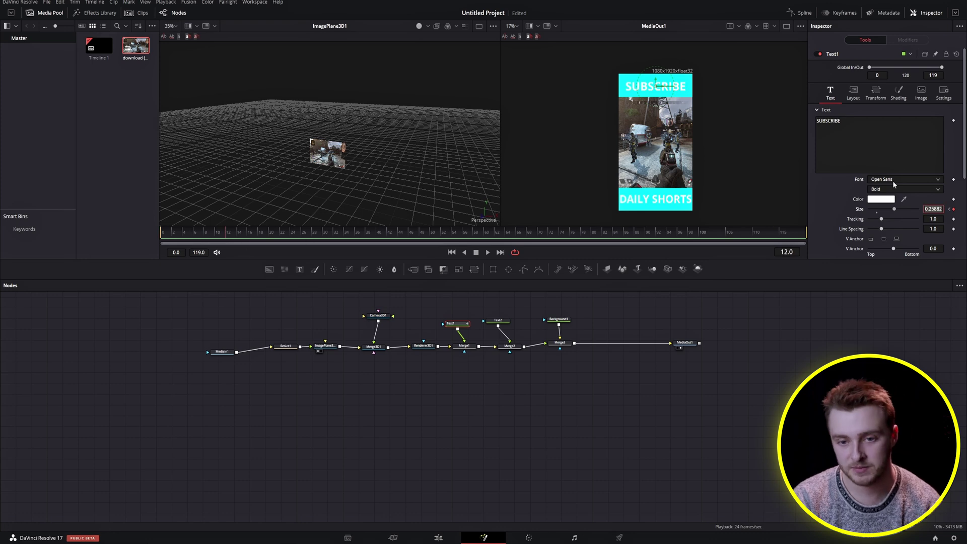
pyautogui.moveTo(894, 208); pyautogui.dragTo(947, 209)
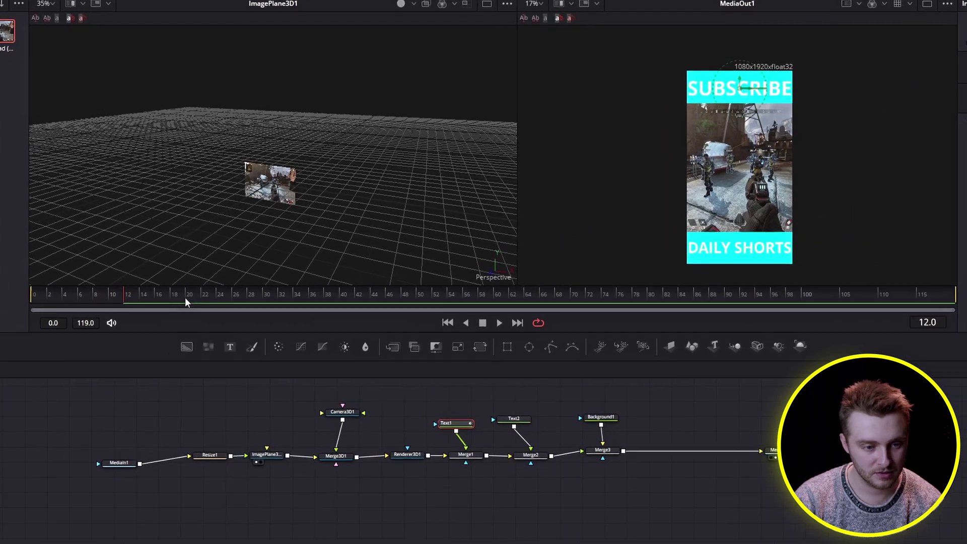
# Keyframe Text1's size every 12 frames to the clip's end, with about 0.283 at frame 24, 0.311 at 36 and 0.264 at 48.
pyautogui.click(292, 232)
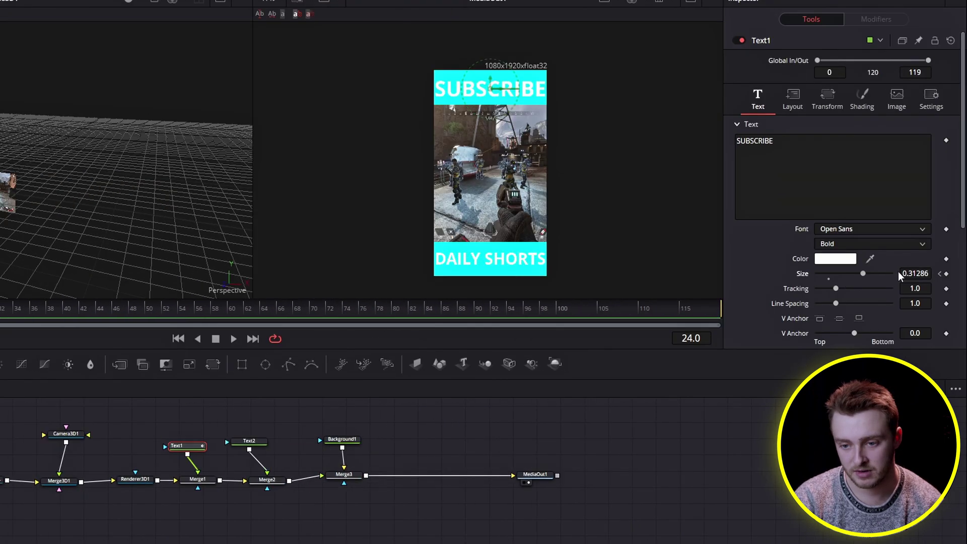
pyautogui.moveTo(862, 274); pyautogui.dragTo(824, 277)
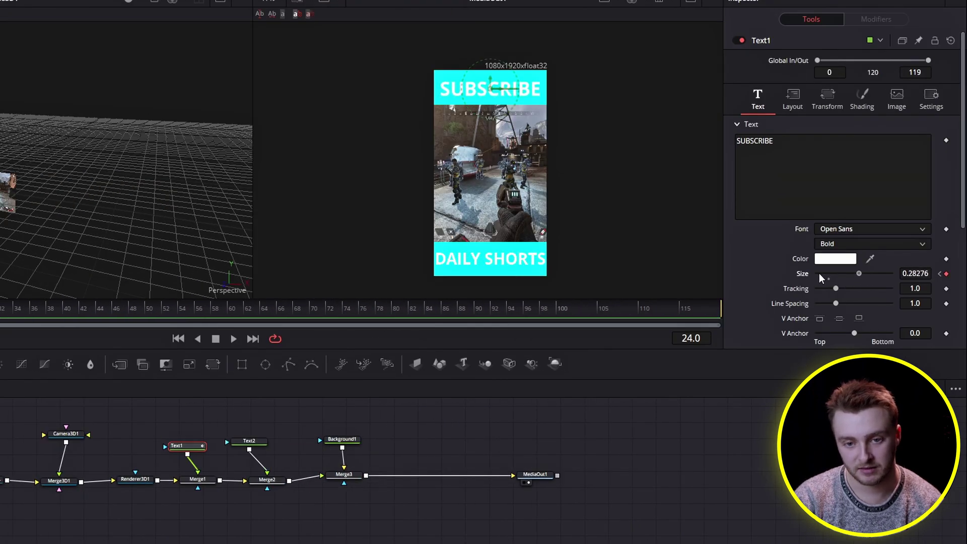
pyautogui.moveTo(1, 309); pyautogui.dragTo(32, 309)
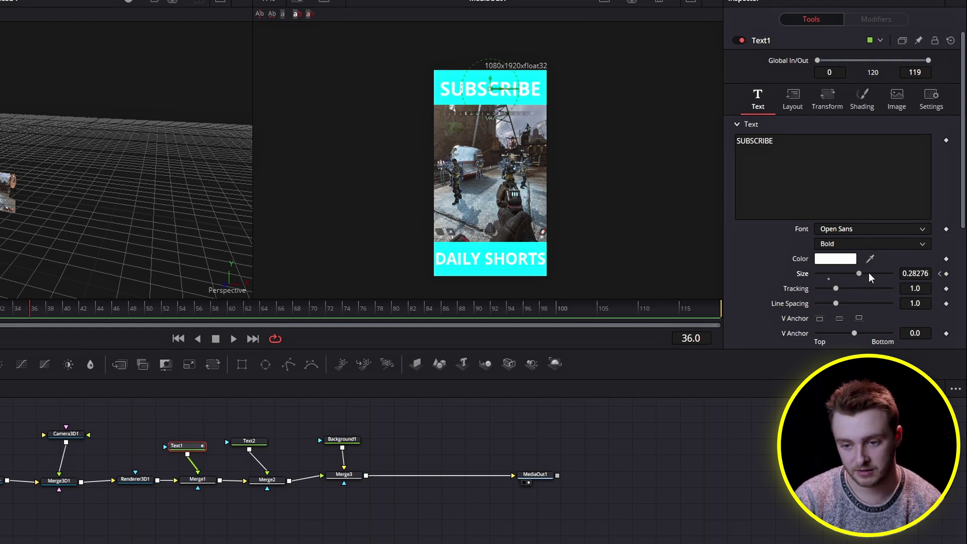
pyautogui.moveTo(861, 276); pyautogui.dragTo(864, 276)
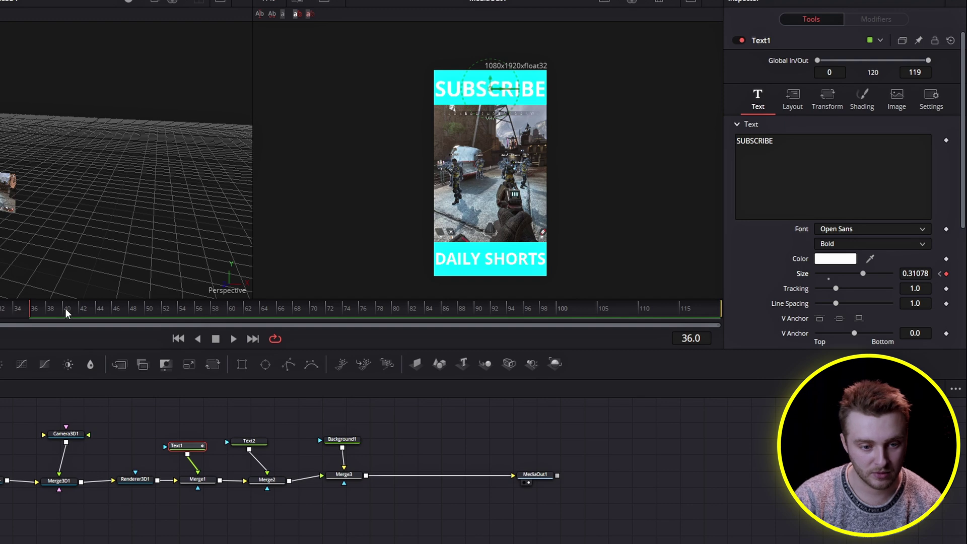
pyautogui.moveTo(66, 313); pyautogui.dragTo(128, 312)
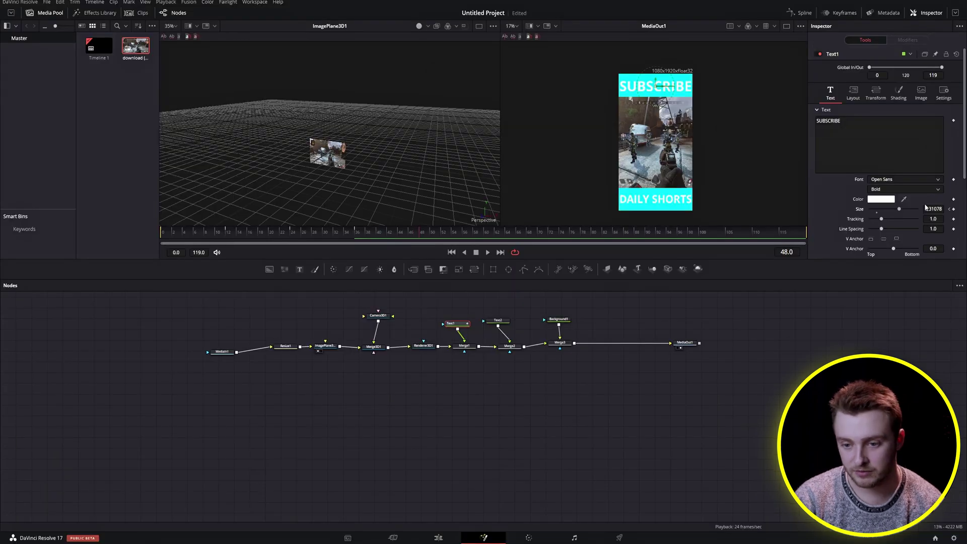
pyautogui.moveTo(899, 209); pyautogui.dragTo(894, 208)
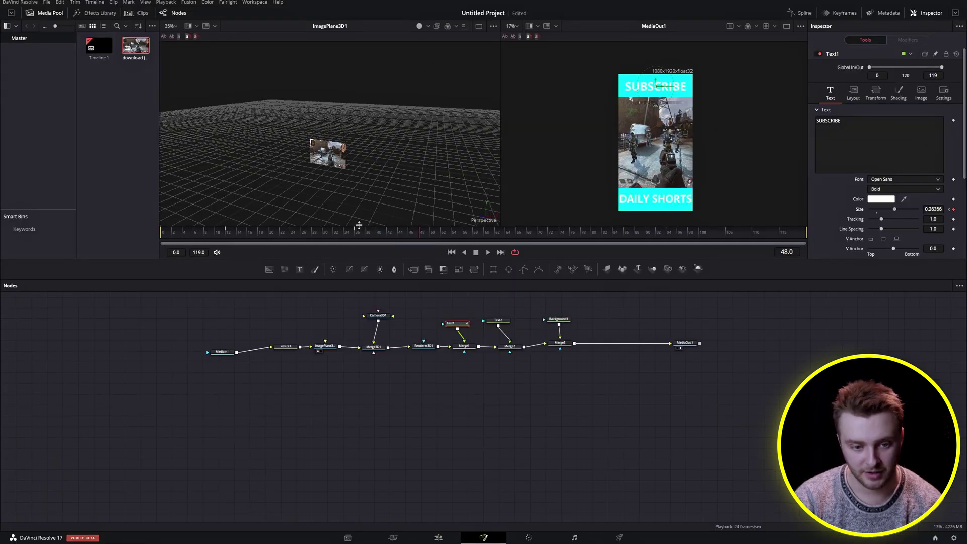
pyautogui.click(485, 232)
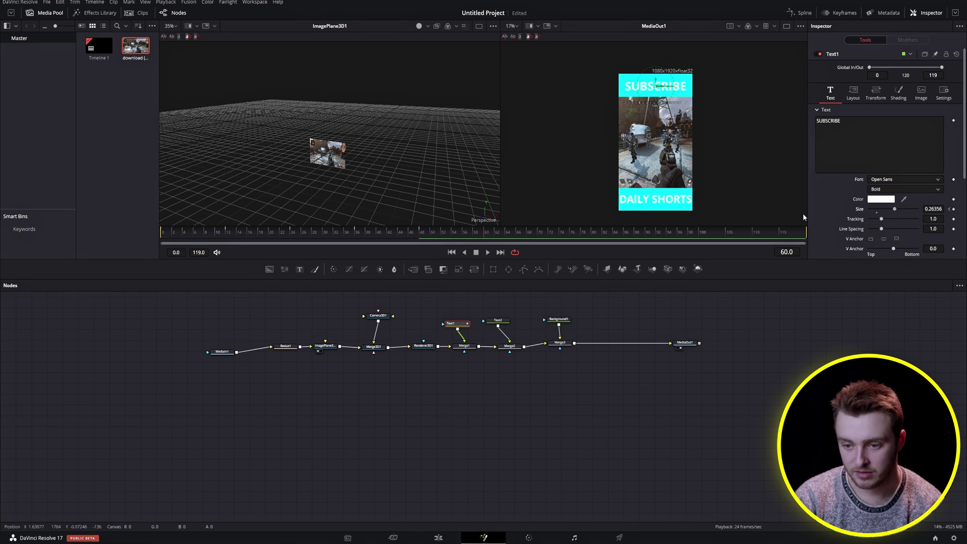
# Play back the caption's size animation and display Text1's Size curve in the Spline editor.
pyautogui.press('space')
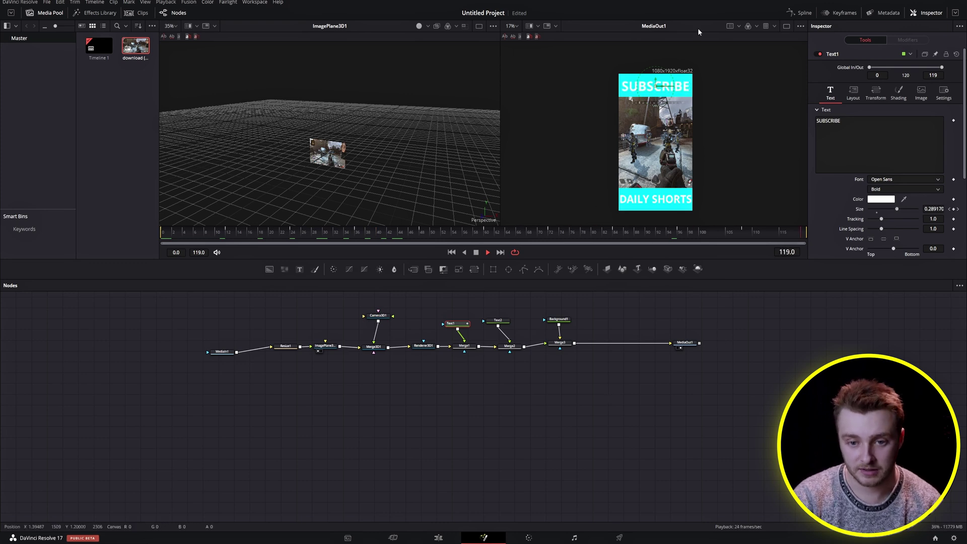
pyautogui.press('space')
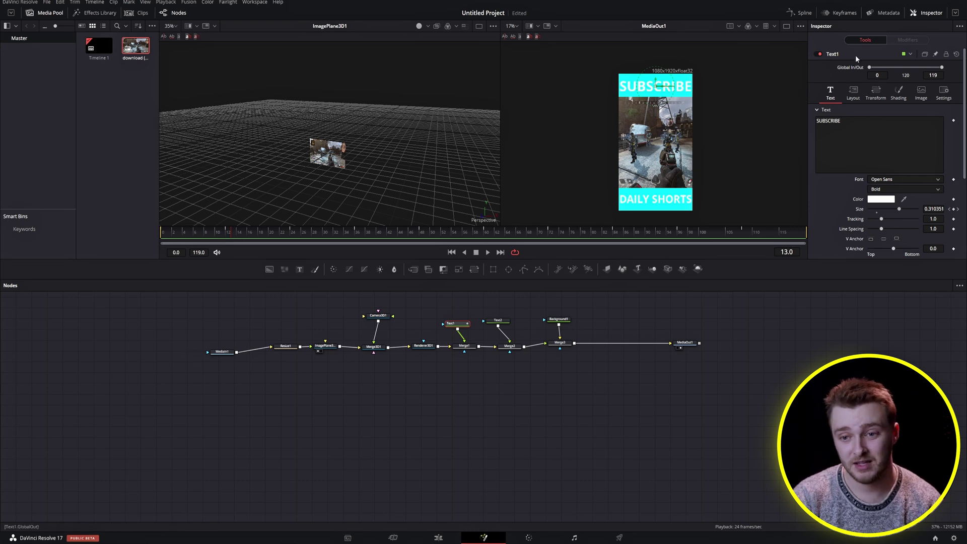
pyautogui.click(803, 13)
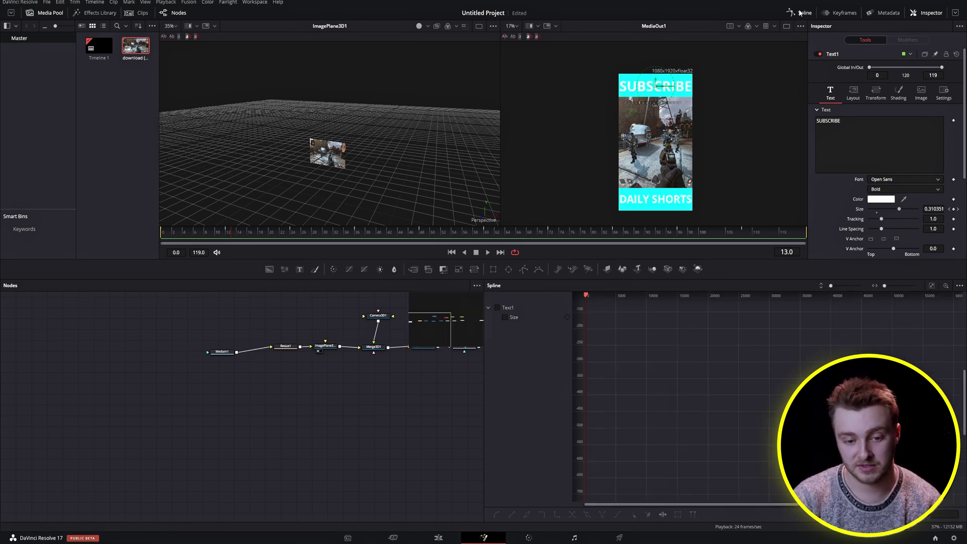
pyautogui.click(497, 307)
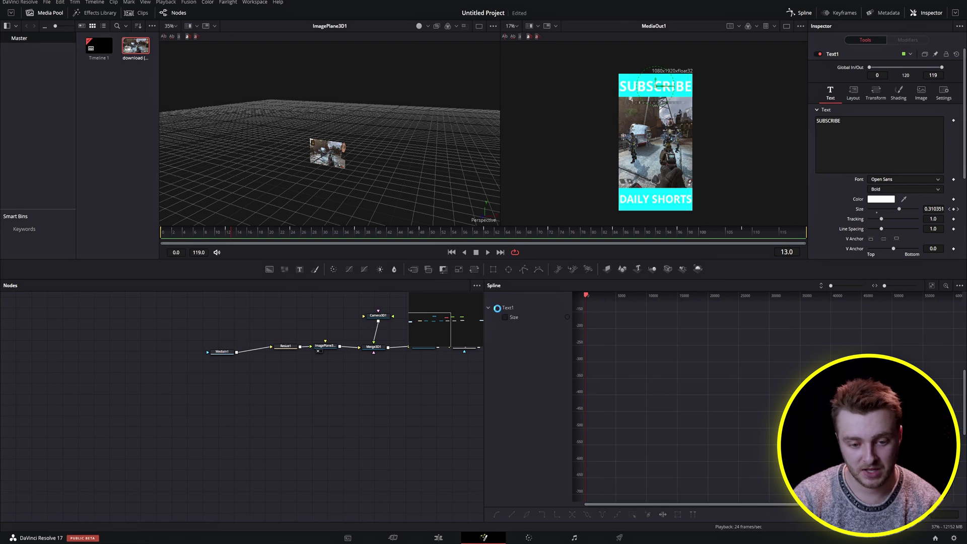
pyautogui.scroll(5, 640, 372)
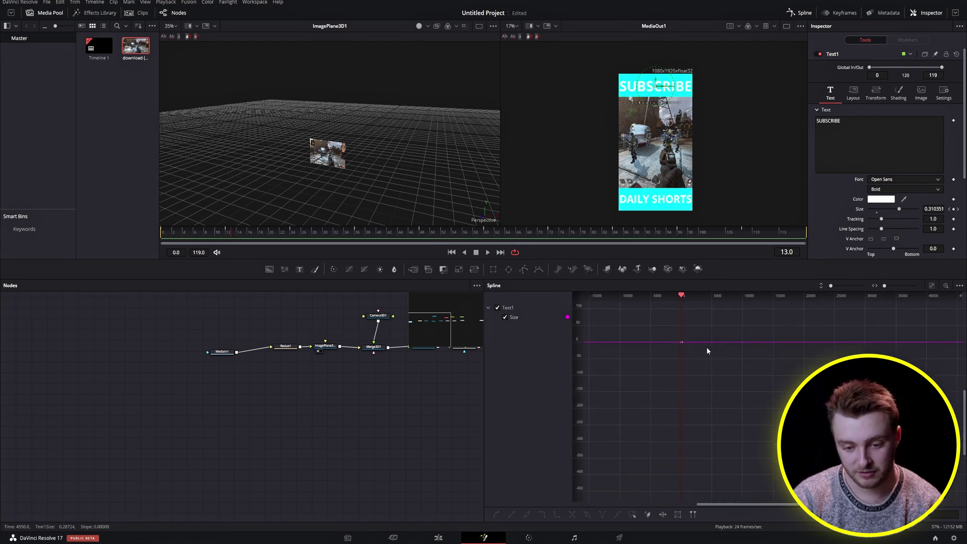
pyautogui.scroll(8, 683, 345)
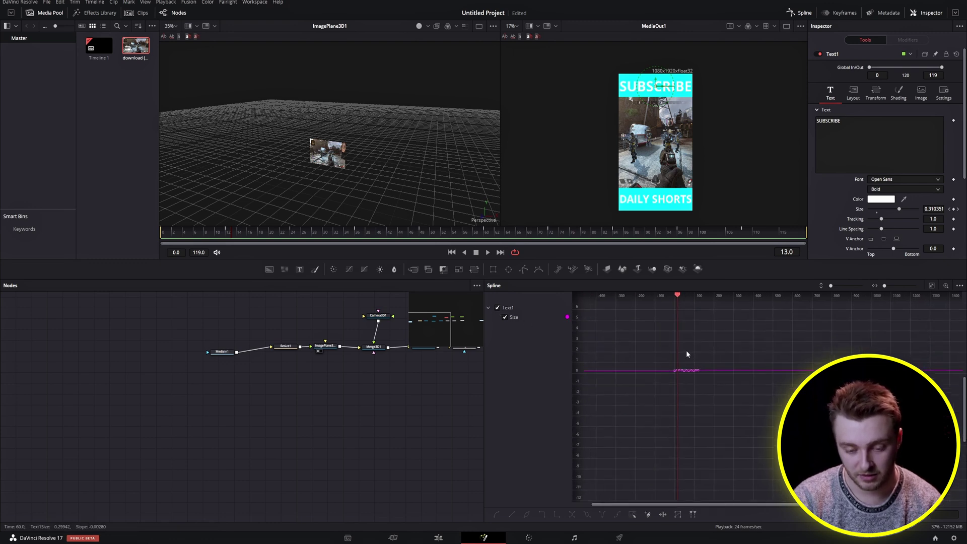
# Select all keyframes on Text1's Size curve, smooth them, and apply Set Loop so the pulse repeats.
pyautogui.moveTo(646, 341); pyautogui.dragTo(718, 407)
pyautogui.moveTo(635, 305); pyautogui.dragTo(733, 426)
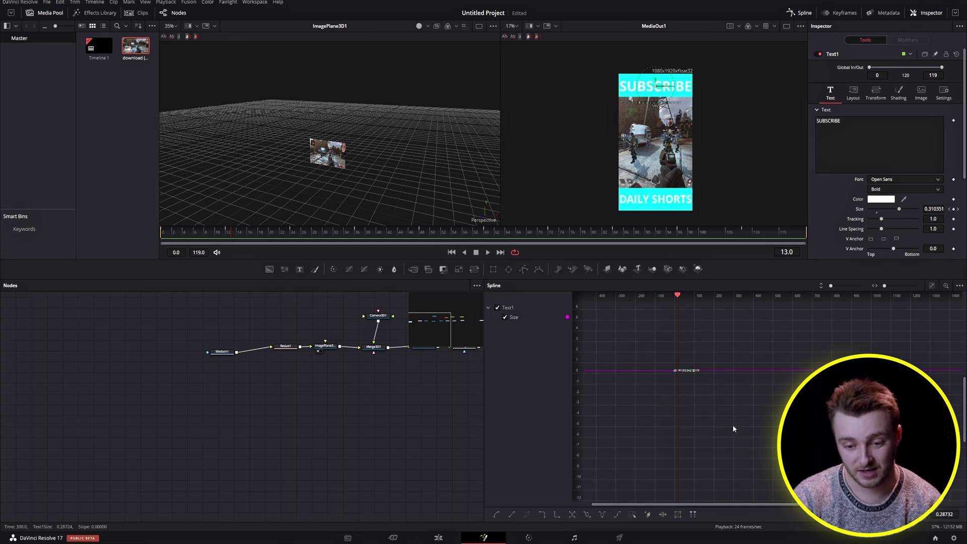
pyautogui.press('Right')
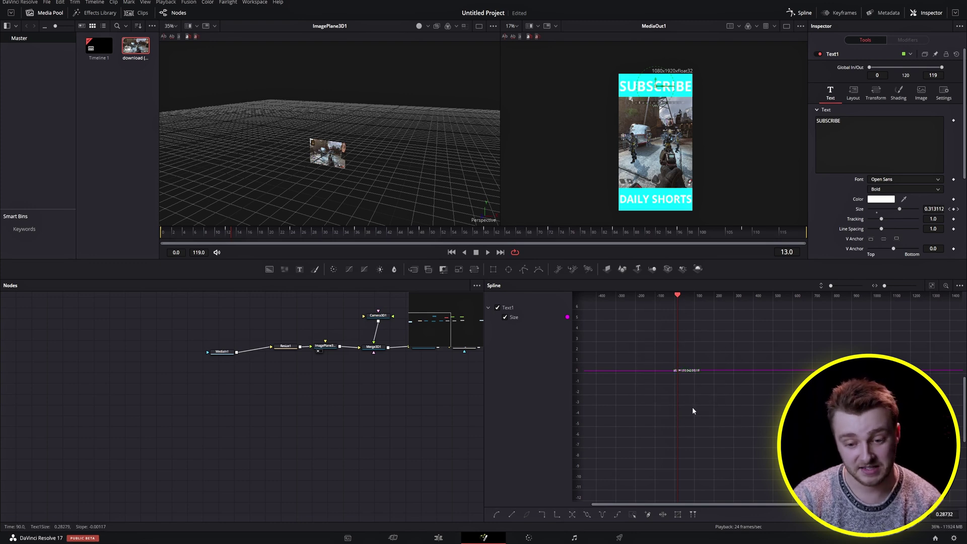
pyautogui.press('space')
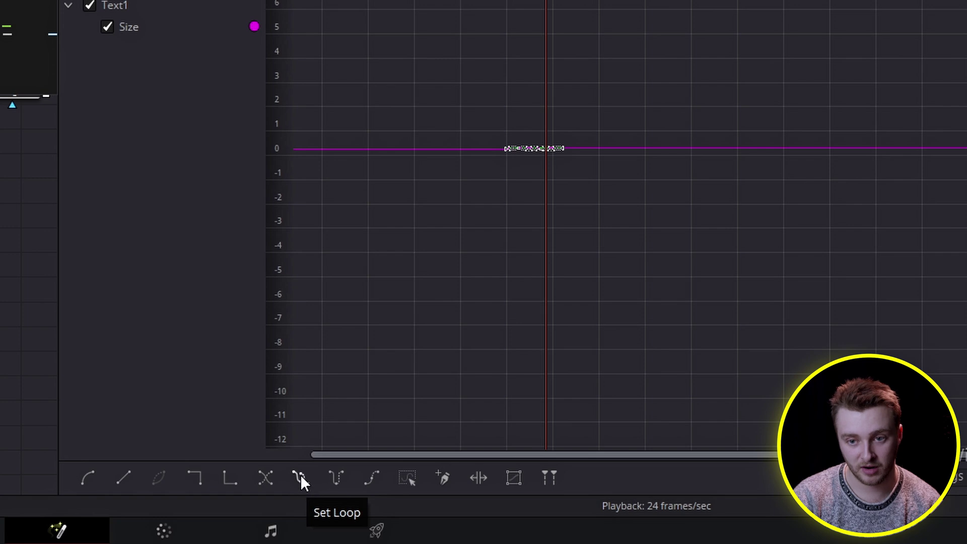
pyautogui.click(299, 477)
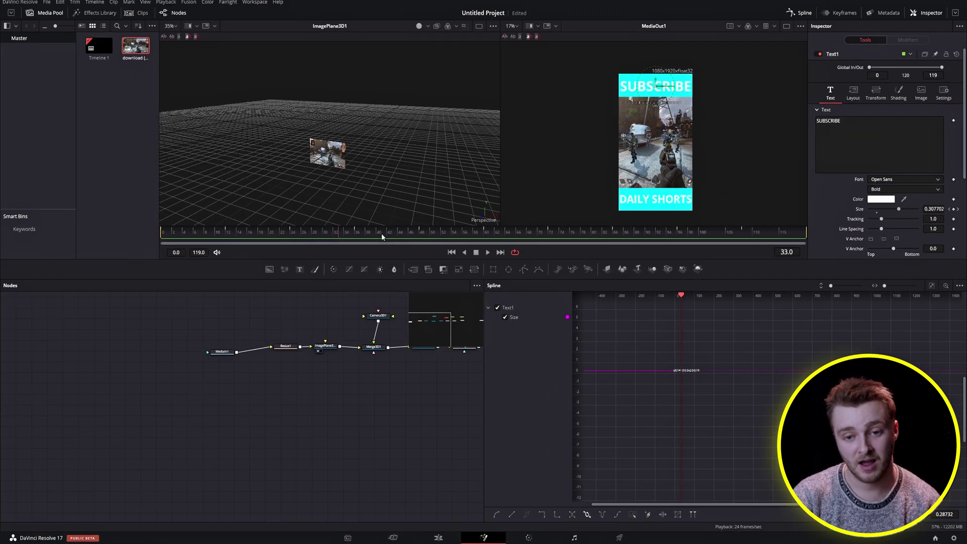
# Scrub through the caption animation and return to the Edit page with the Fusion composition on the timeline.
pyautogui.moveTo(382, 233); pyautogui.dragTo(482, 235)
pyautogui.click(438, 537)
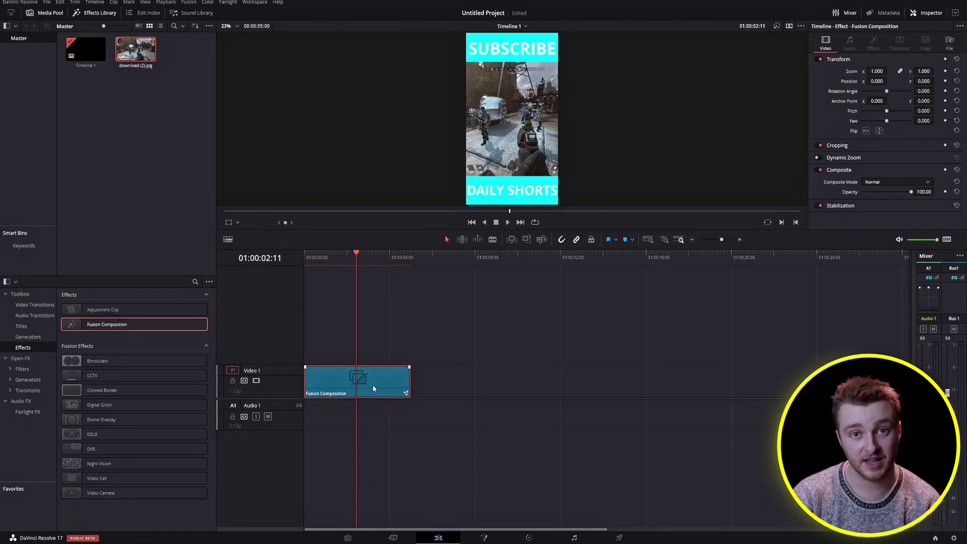
# Open the composition in Fusion again, select Text2, and apply Set Loop to its Displacement curve.
pyautogui.click(408, 380)
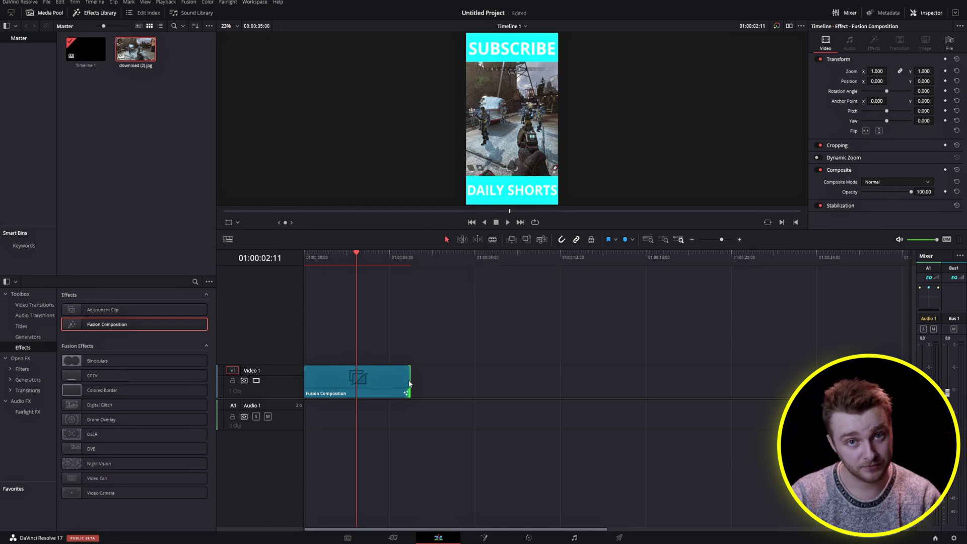
pyautogui.click(484, 537)
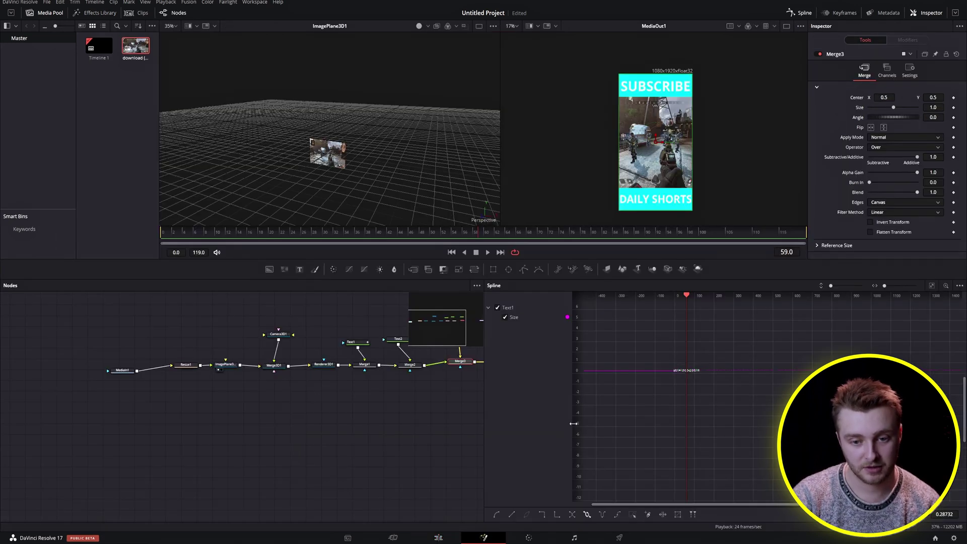
pyautogui.click(386, 338)
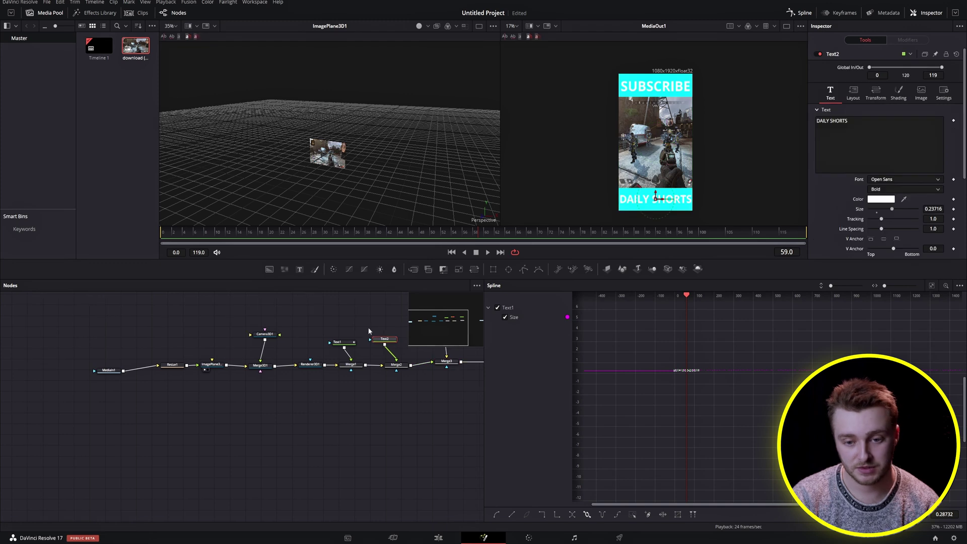
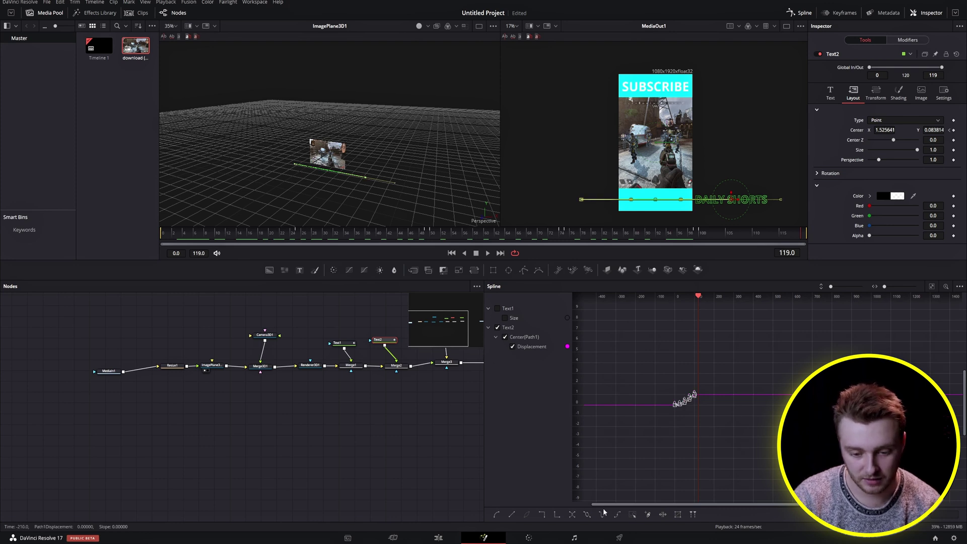
pyautogui.click(586, 514)
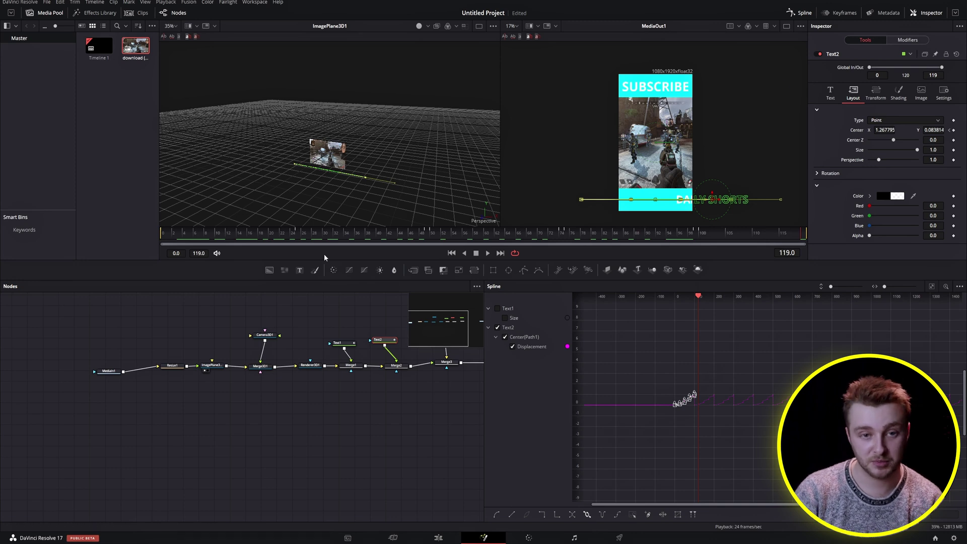
# Play the composition from frame 0 to review the DAILY SHORTS caption's looping slide.
pyautogui.moveTo(208, 243); pyautogui.dragTo(150, 226)
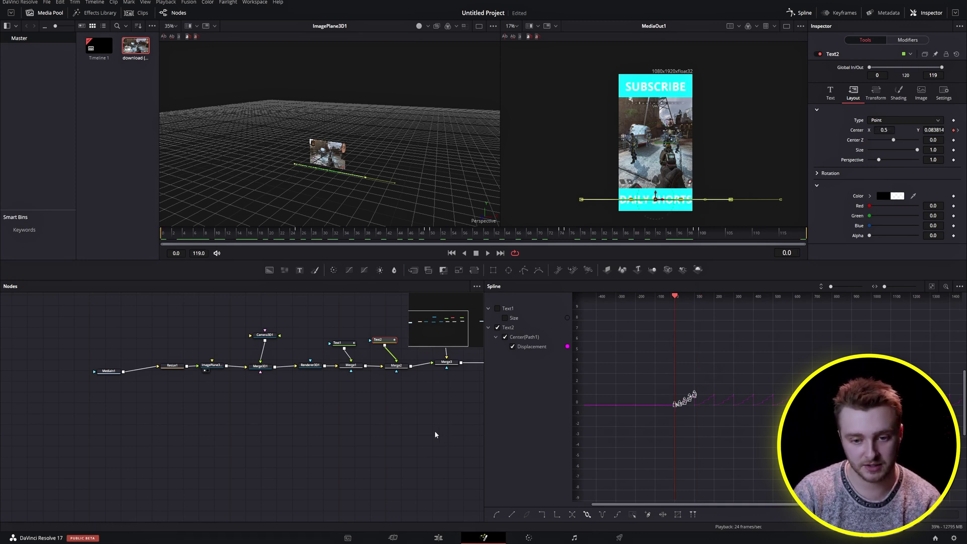
pyautogui.press('space')
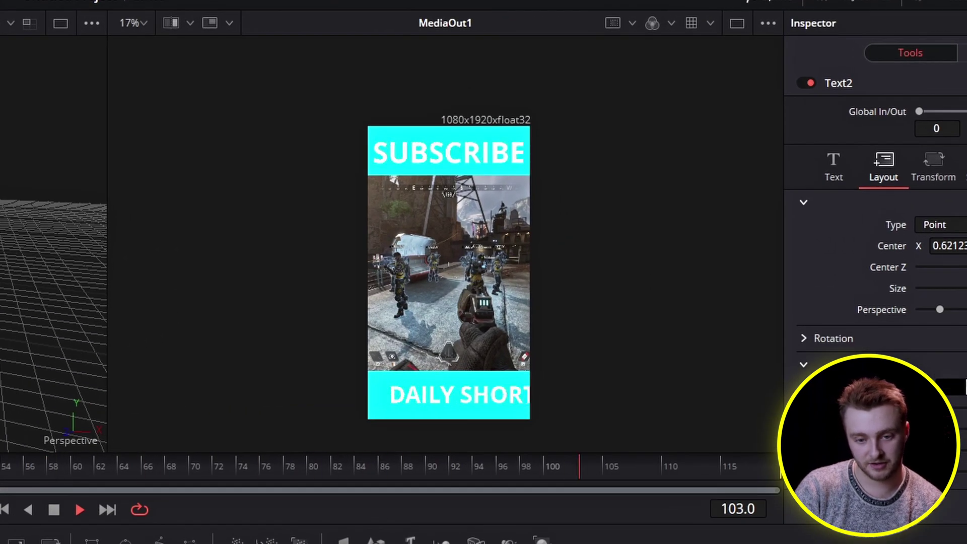
pyautogui.press('space')
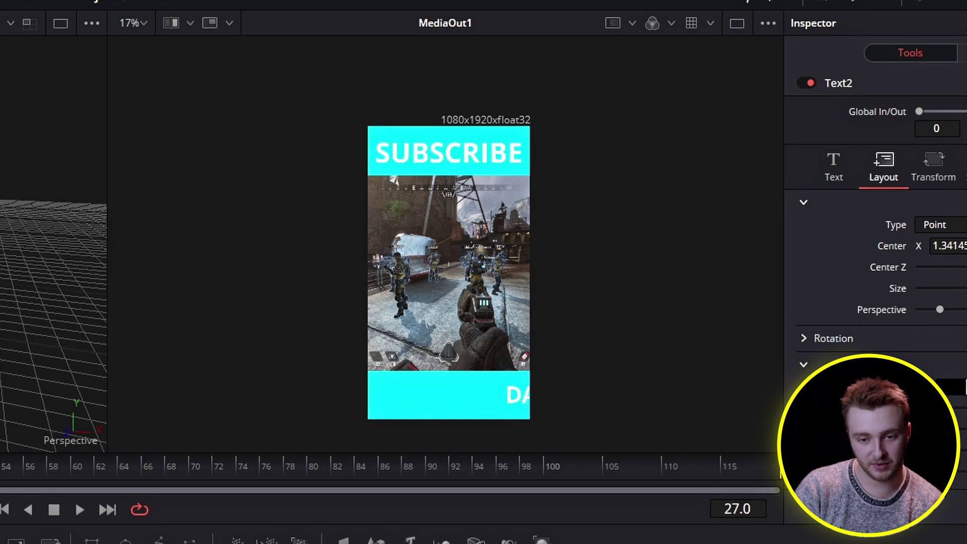
pyautogui.hotkey('shift', 'space')
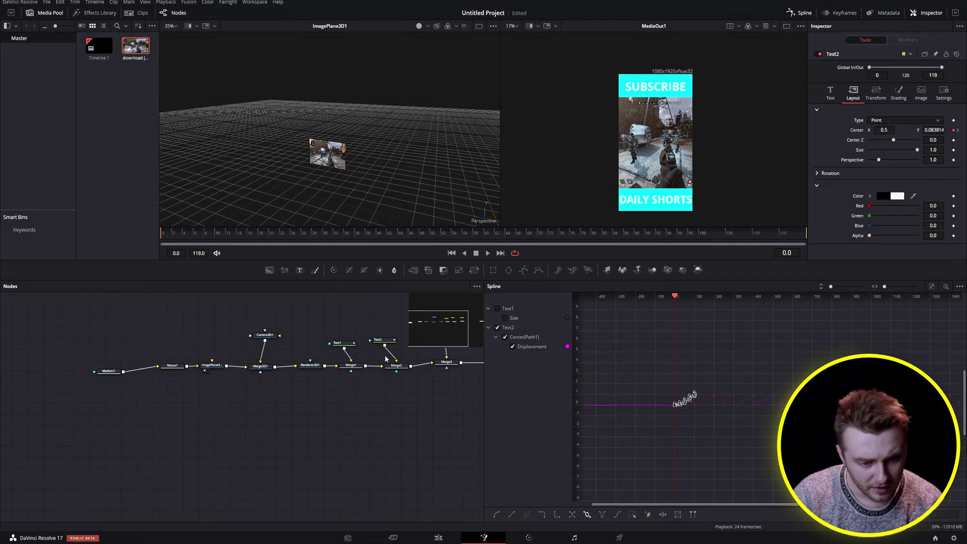
# At frame 0, move the DAILY SHORTS caption off the frame's right edge to about X 1.505, and play it back.
pyautogui.click(383, 340)
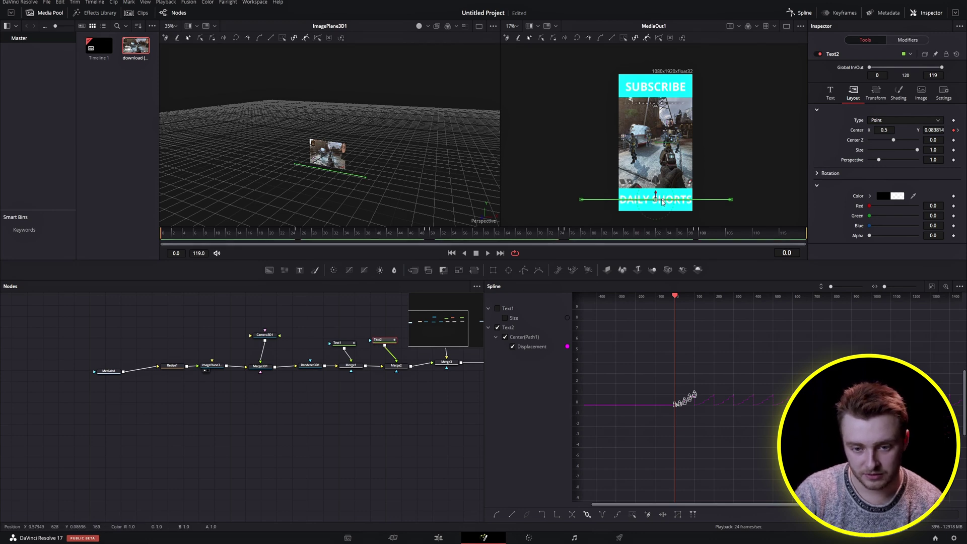
pyautogui.moveTo(662, 201); pyautogui.dragTo(736, 201)
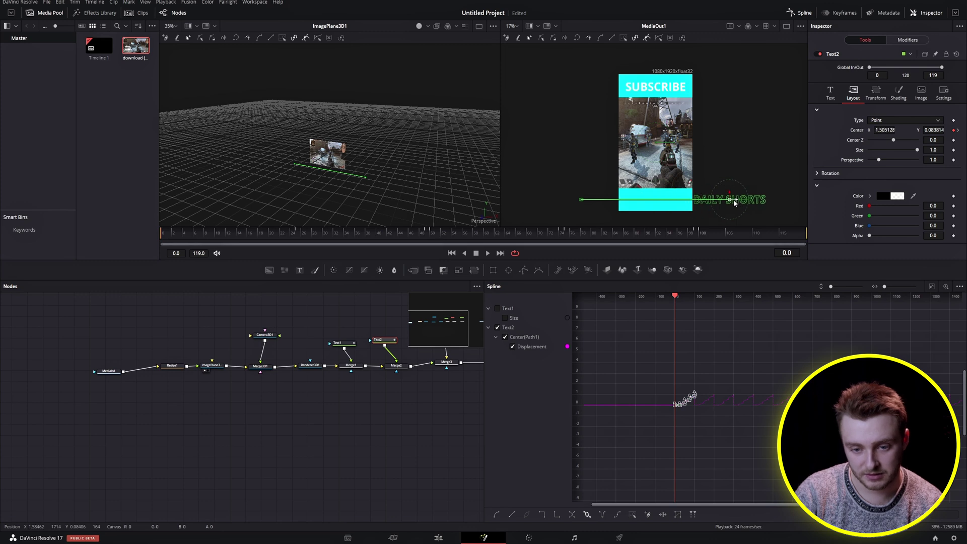
pyautogui.press('space')
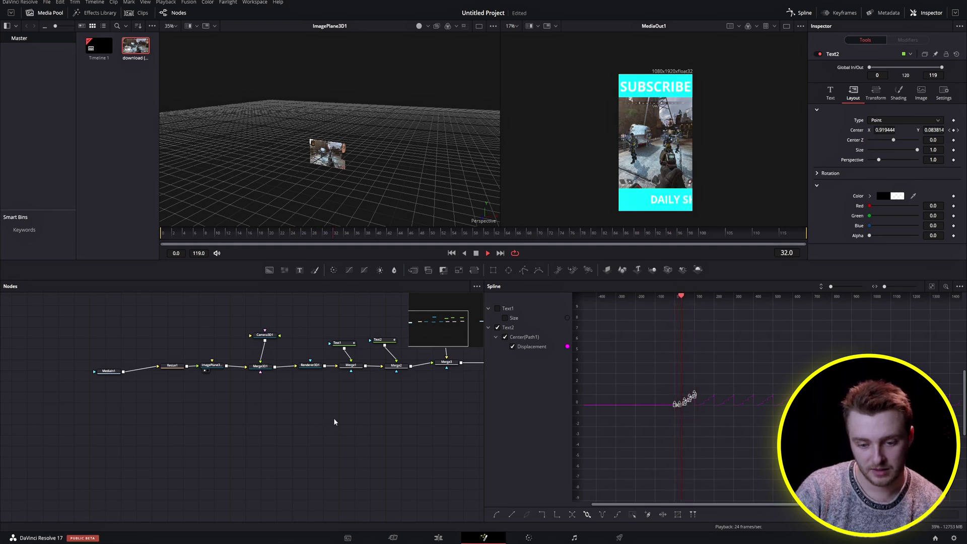
pyautogui.press('space')
# Try slowing the DAILY SHORTS caption by moving the last keyframes of Text2's Displacement curve later in time.
pyautogui.hotkey('ctrl', 'f')
pyautogui.moveTo(642, 403); pyautogui.dragTo(721, 423)
pyautogui.moveTo(740, 329); pyautogui.dragTo(675, 430)
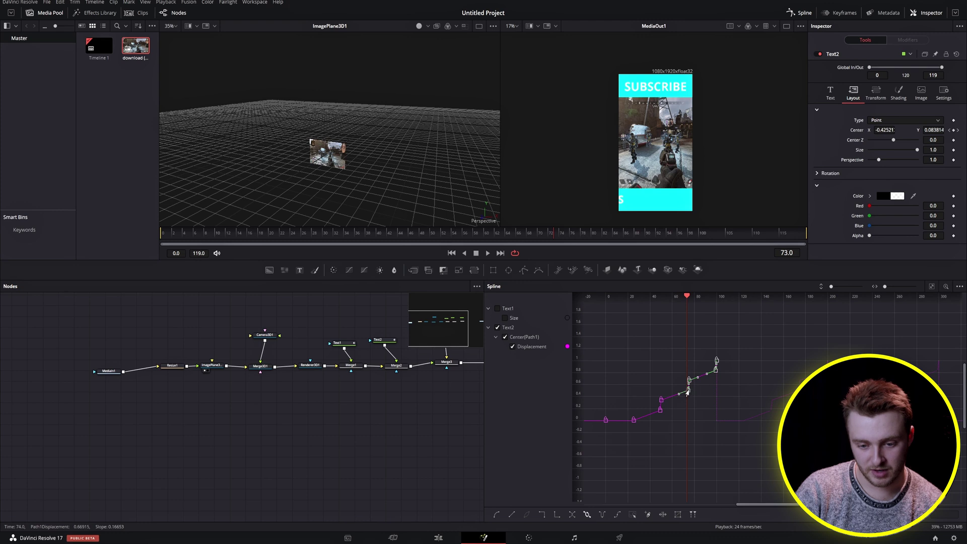
pyautogui.moveTo(689, 390); pyautogui.dragTo(797, 392)
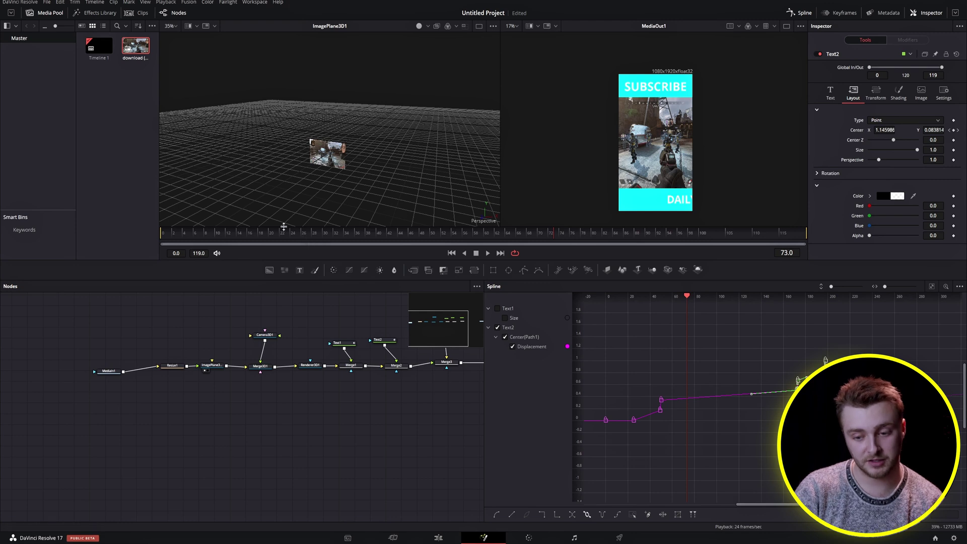
# Play back the slowed caption from the start and undo the keyframe move.
pyautogui.moveTo(243, 237); pyautogui.dragTo(79, 243)
pyautogui.press('space')
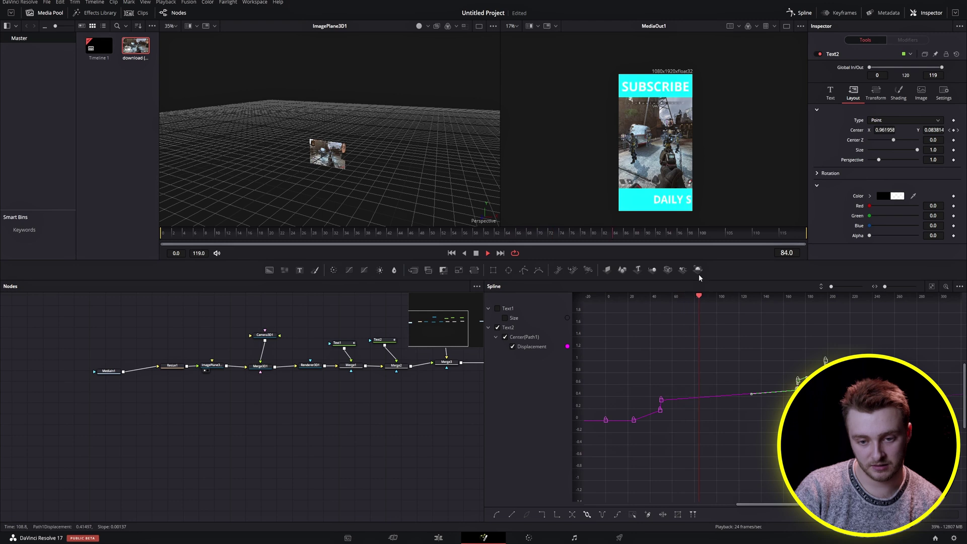
pyautogui.press('space')
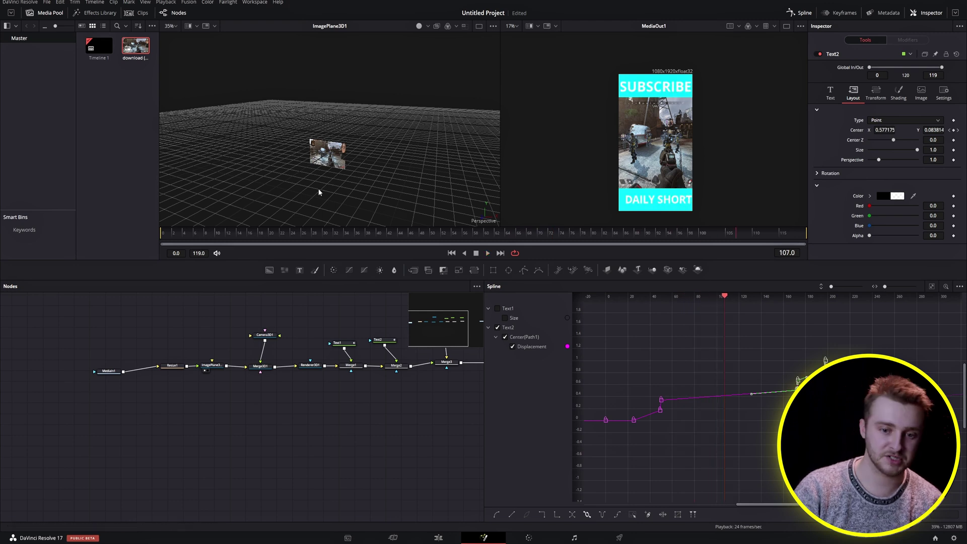
pyautogui.hotkey('ctrl', 'z')
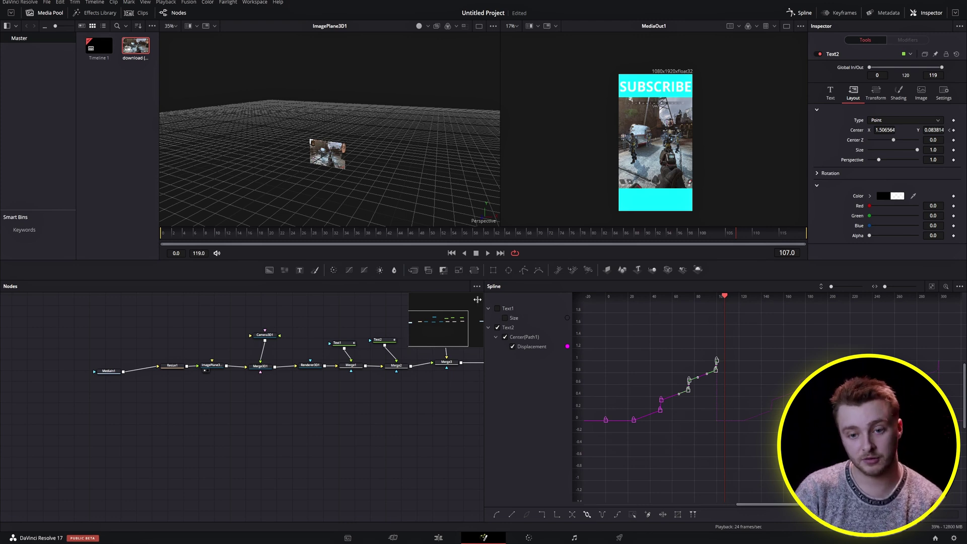
# Create a macro named SHORTS from the nodes Resize1 through Merge3, including Camera3D1, both text nodes and Background1, but not MediaIn1.
pyautogui.moveTo(294, 395); pyautogui.dragTo(240, 423)
pyautogui.moveTo(91, 343); pyautogui.dragTo(401, 459)
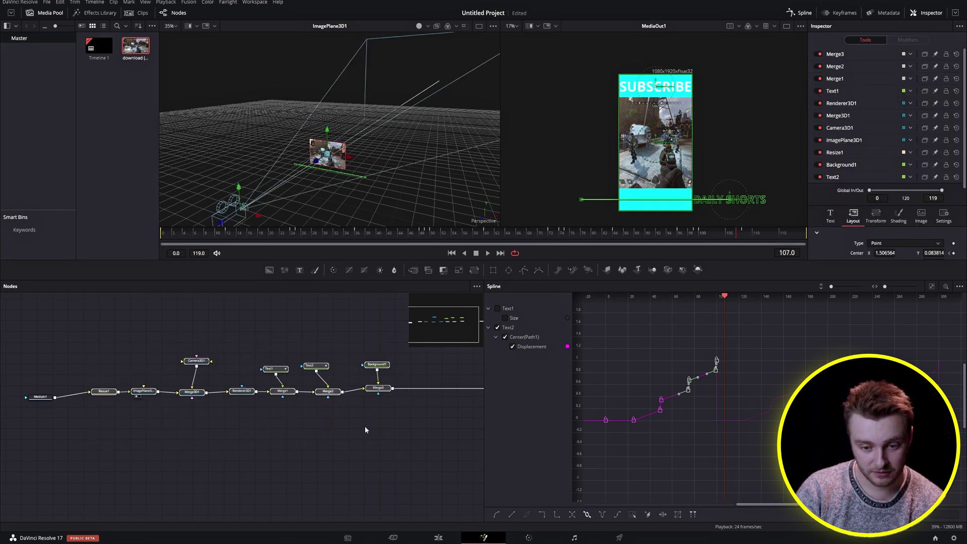
pyautogui.click(377, 388)
pyautogui.rightClick(377, 390)
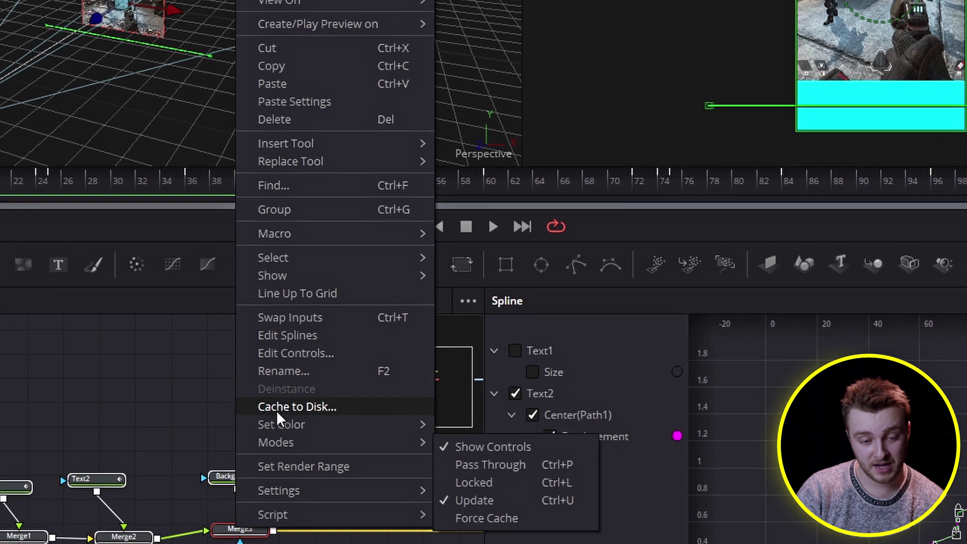
pyautogui.moveTo(408, 254)
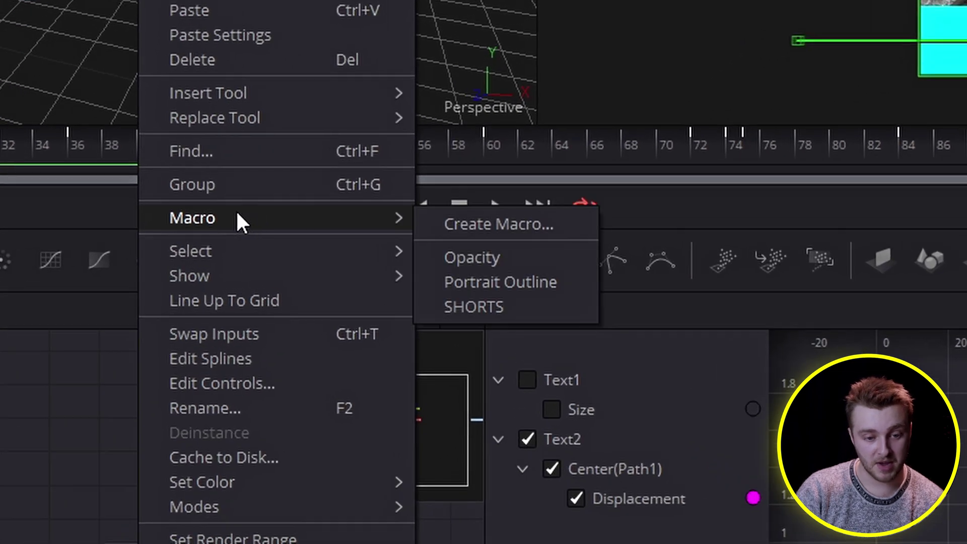
pyautogui.click(481, 215)
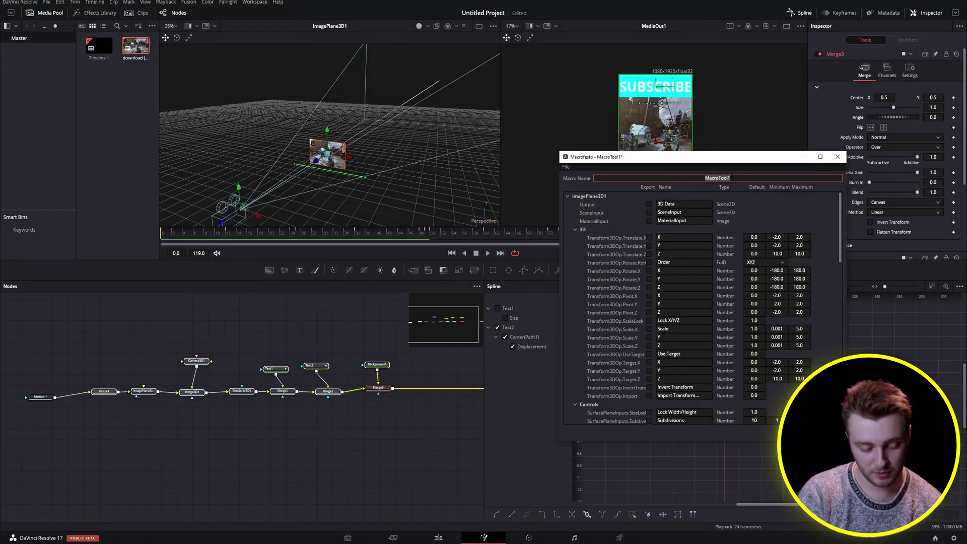
pyautogui.write('sHORTS')
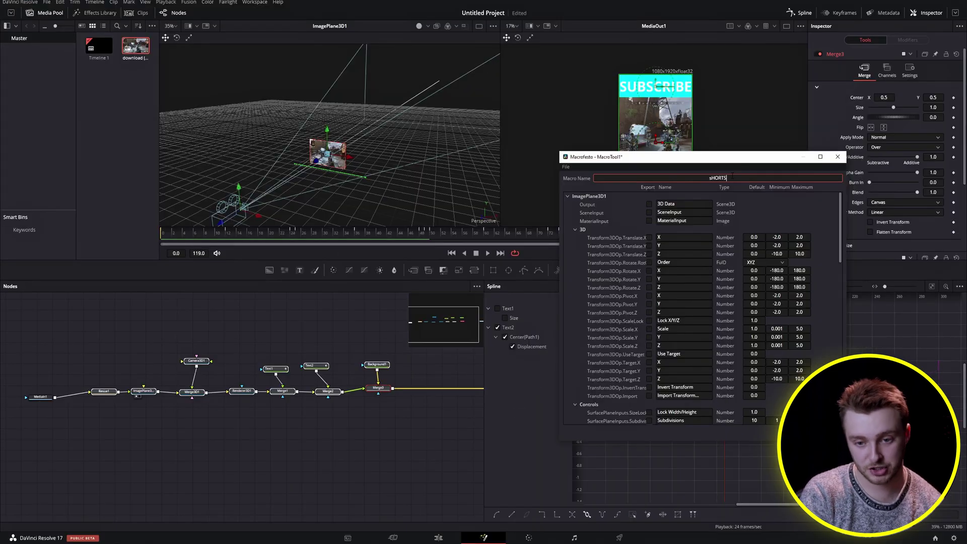
# Mark Text1's text controls from Styled Text through Tracking for export in the macro, including font, style, color and size.
pyautogui.click(568, 197)
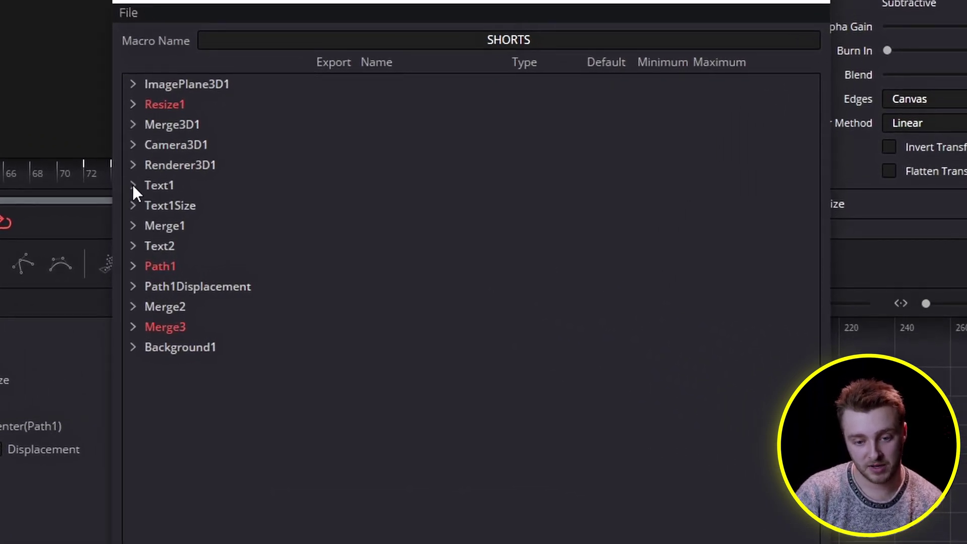
pyautogui.click(133, 186)
pyautogui.click(152, 285)
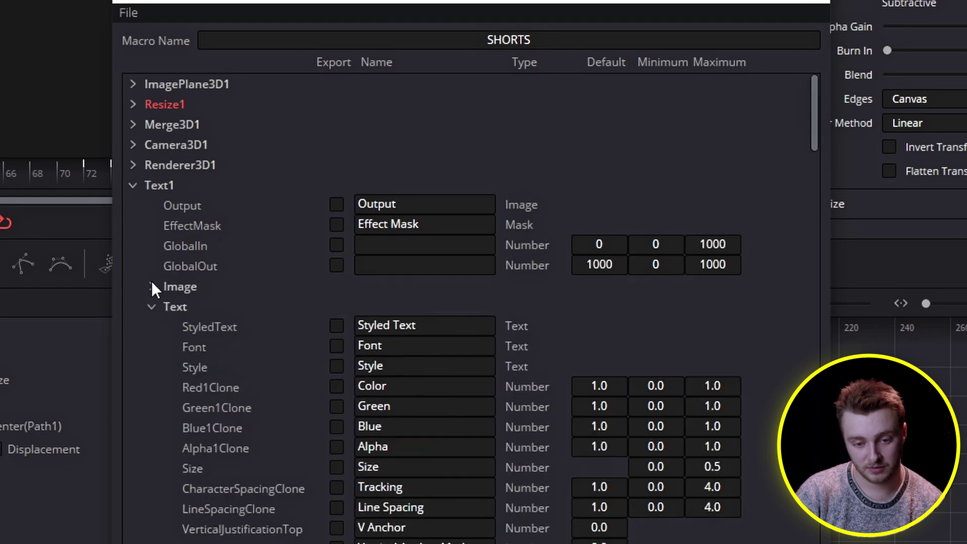
pyautogui.click(336, 326)
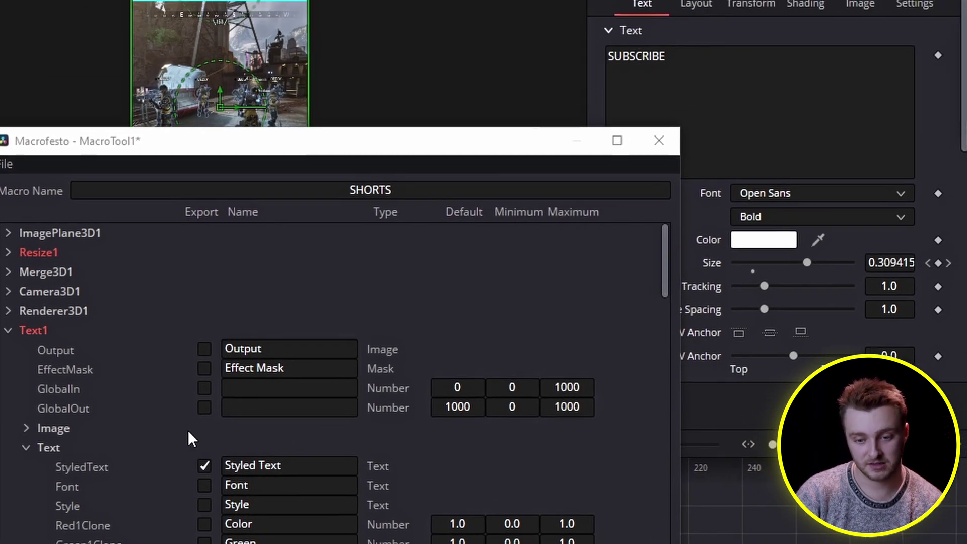
pyautogui.click(204, 465)
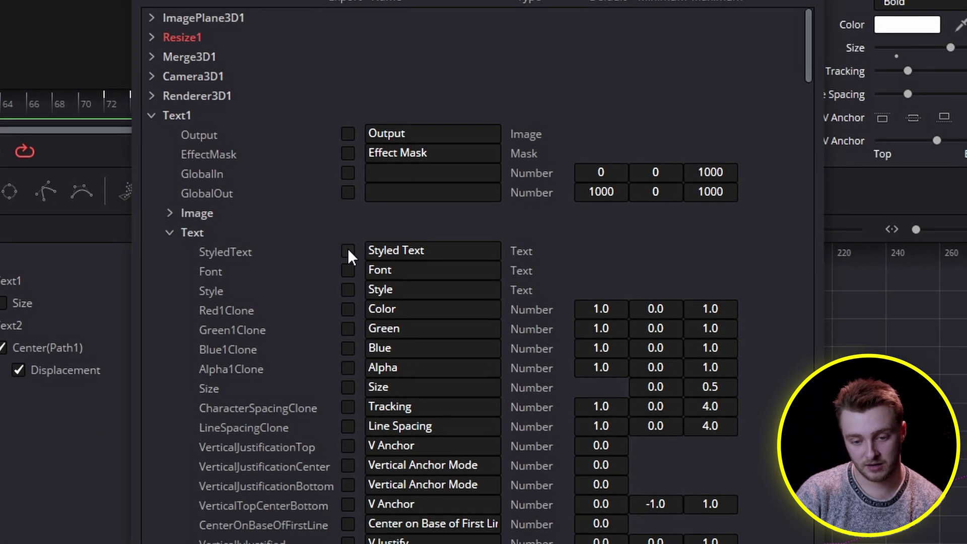
pyautogui.click(348, 251)
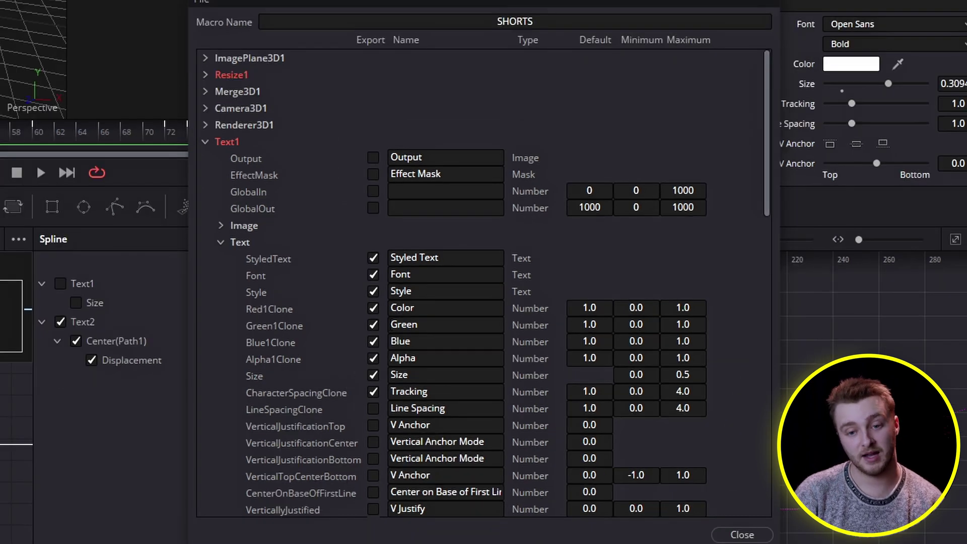
pyautogui.click(205, 143)
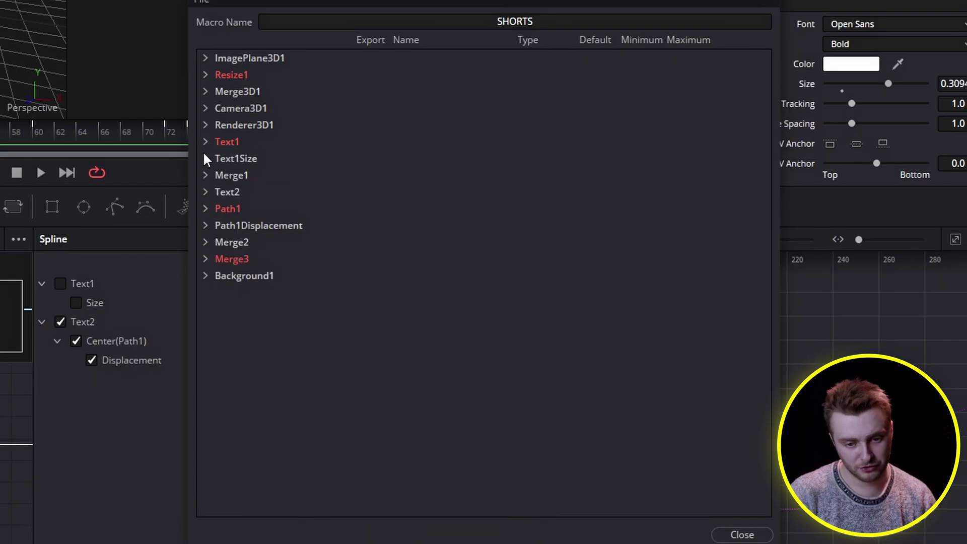
# Mark Text2's text controls, including Styled Text, for export in the macro.
pyautogui.click(205, 192)
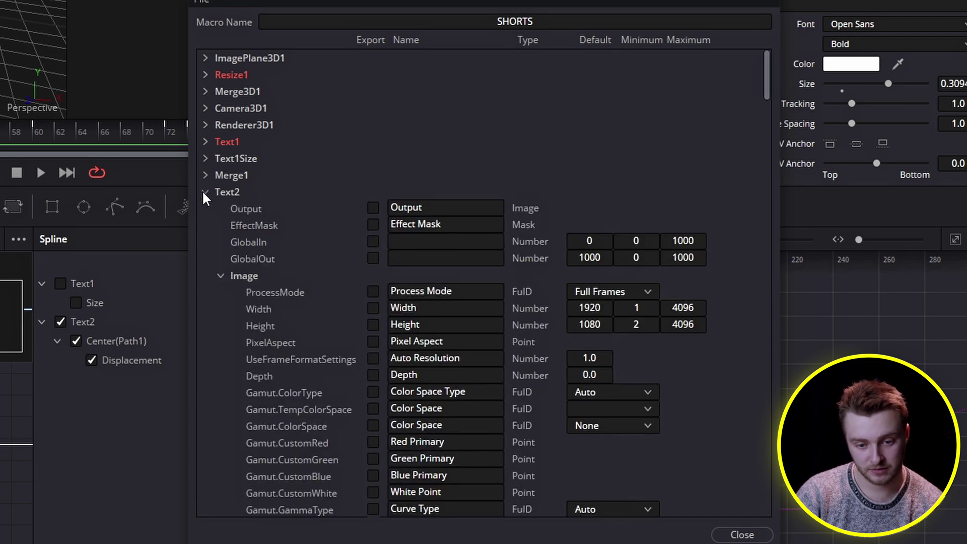
pyautogui.click(220, 276)
pyautogui.click(373, 309)
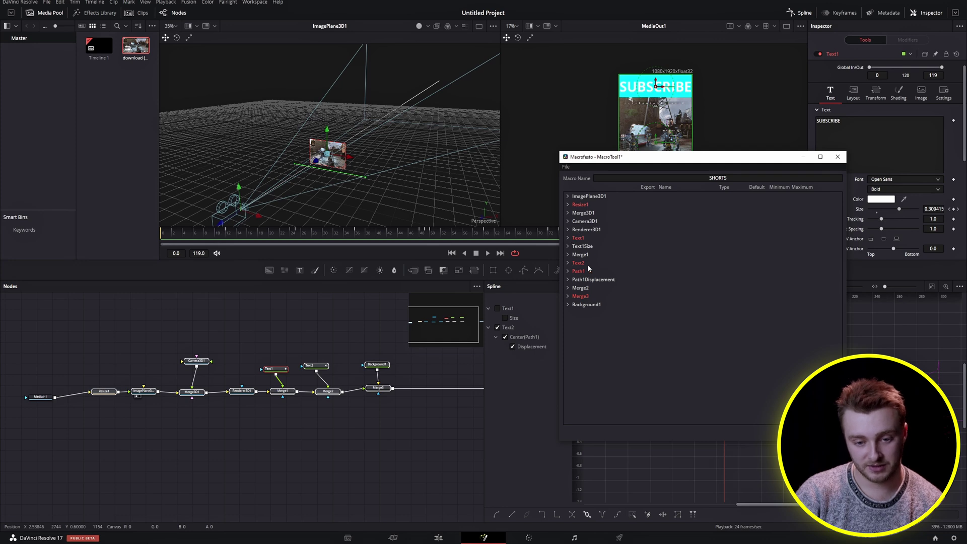
# Mark Background1's red, green, blue and alpha color controls for all four corners for export in the macro.
pyautogui.click(569, 305)
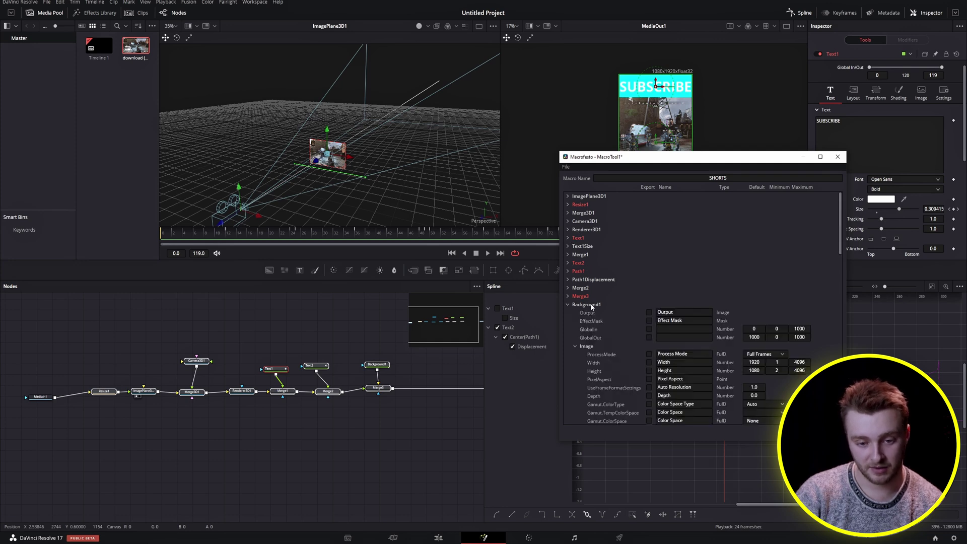
pyautogui.scroll(-1, 587, 304)
pyautogui.scroll(-10, 590, 307)
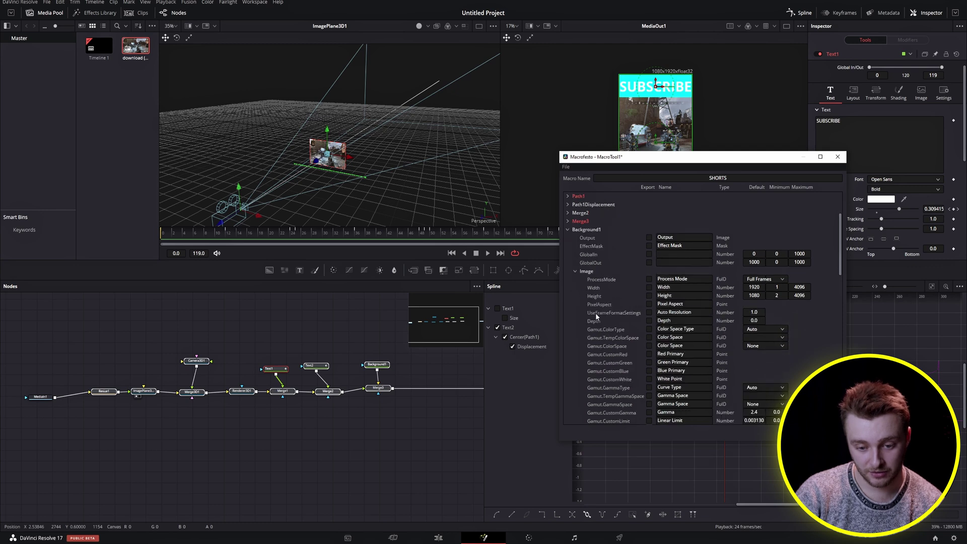
pyautogui.scroll(11, 601, 304)
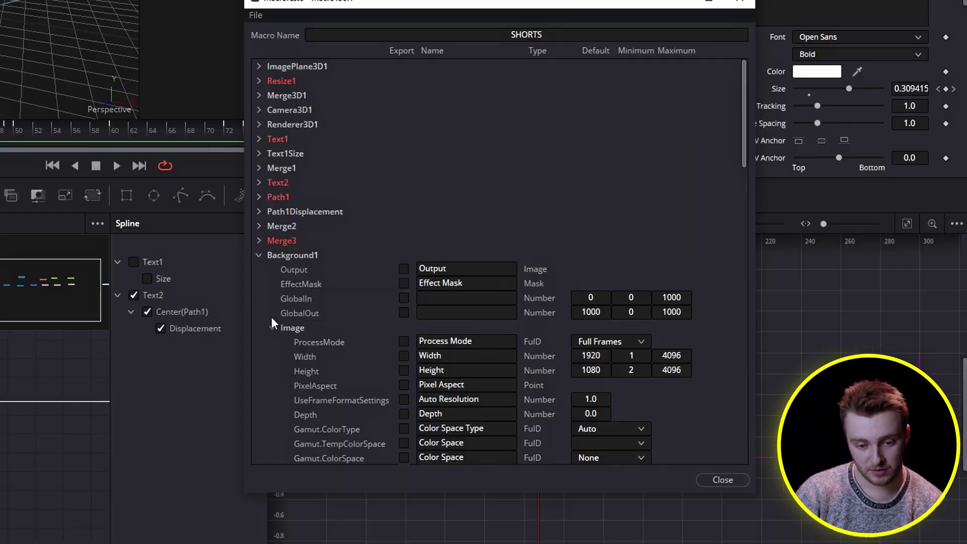
pyautogui.click(575, 342)
pyautogui.scroll(-4, 303, 327)
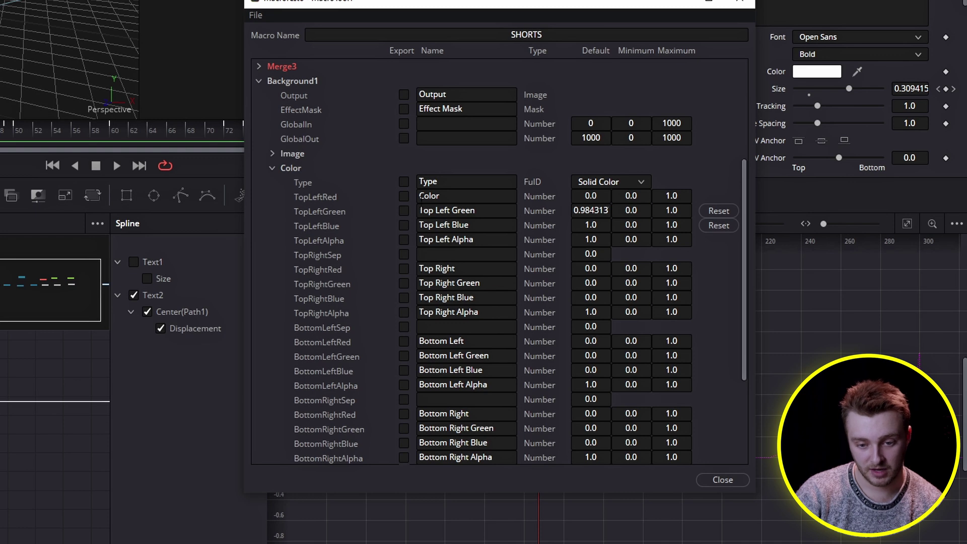
pyautogui.click(403, 195)
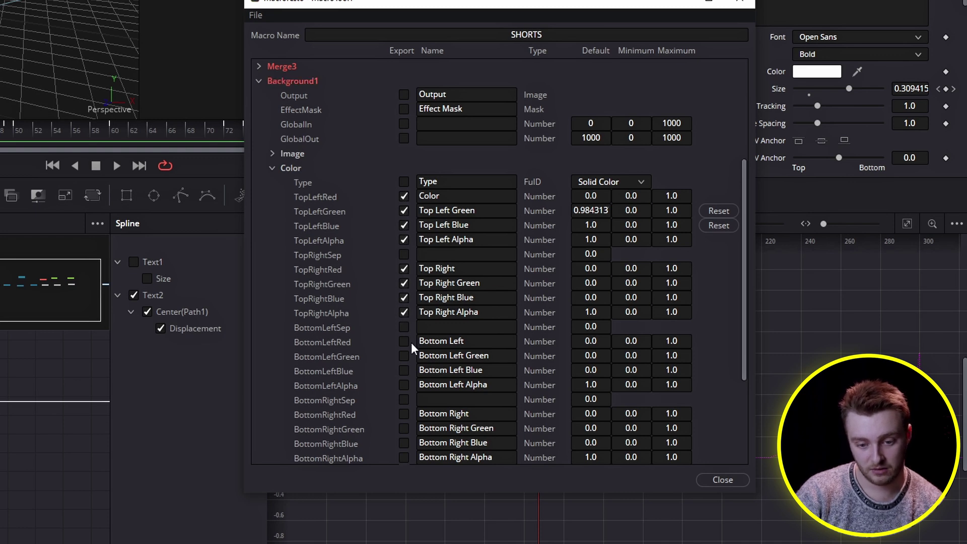
pyautogui.click(403, 386)
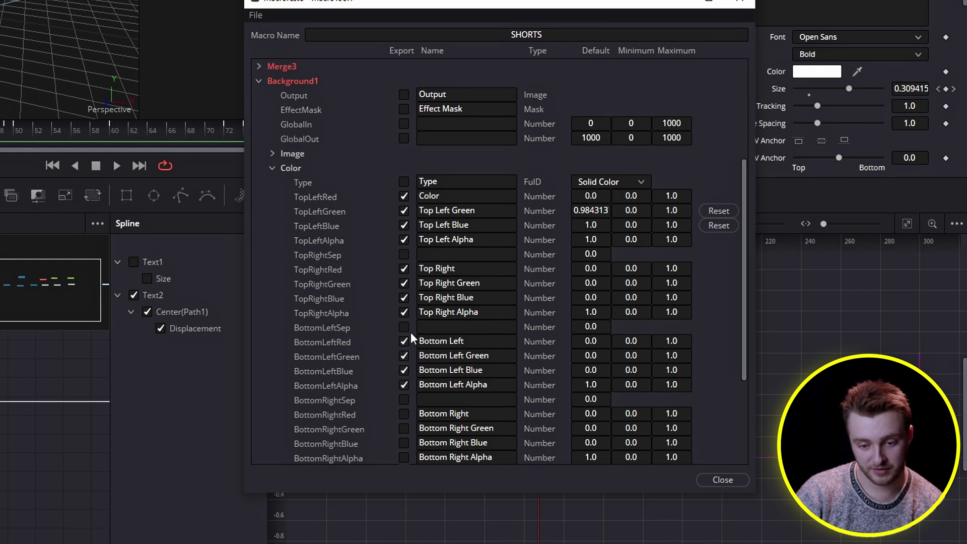
pyautogui.scroll(-2, 410, 327)
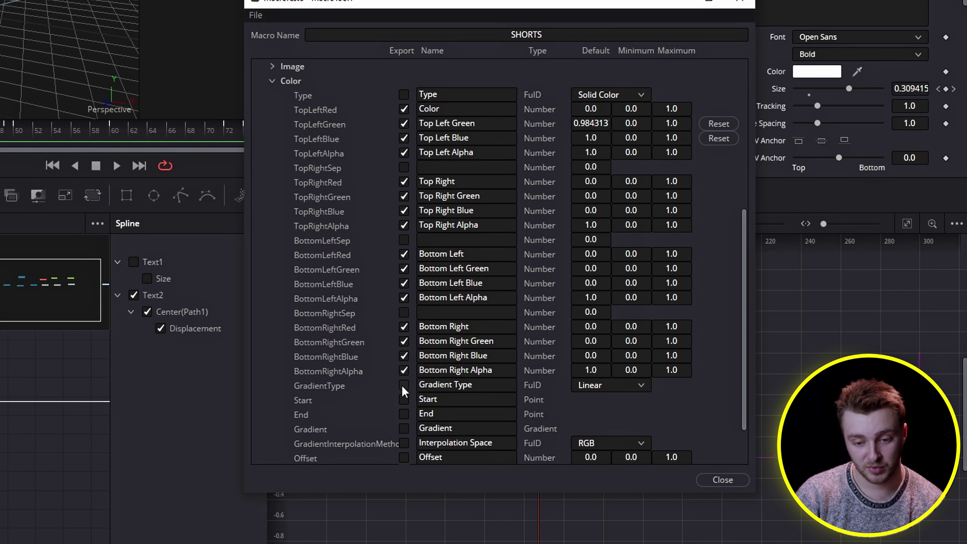
pyautogui.scroll(-2, 514, 262)
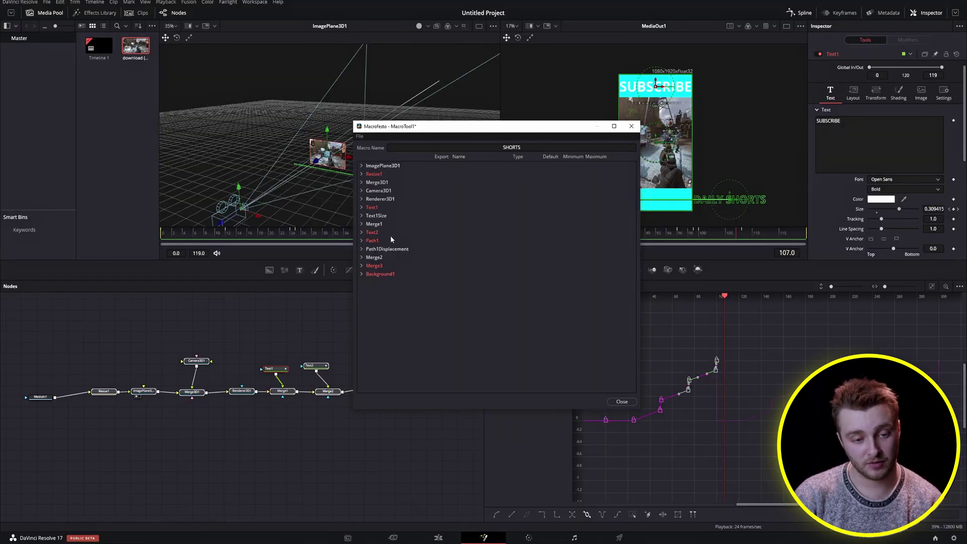
# Close the macro editor and save the macro as SHORTS.setting in the Fusion Macros folder, replacing the existing file.
pyautogui.click(622, 401)
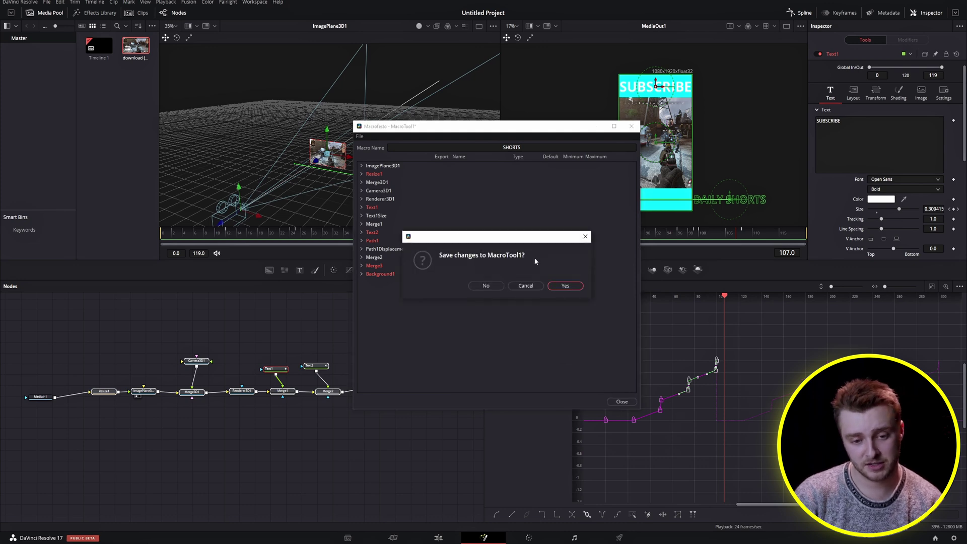
pyautogui.click(566, 285)
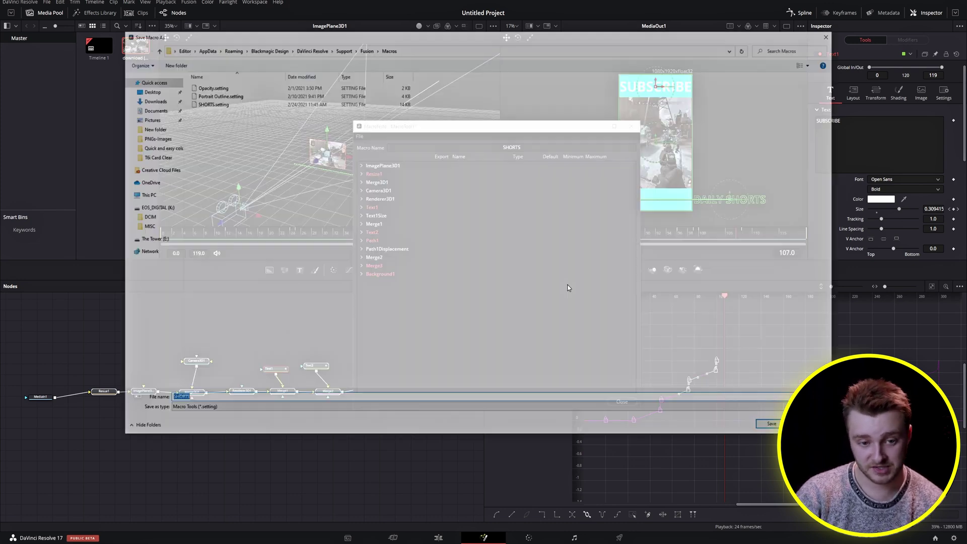
pyautogui.click(216, 103)
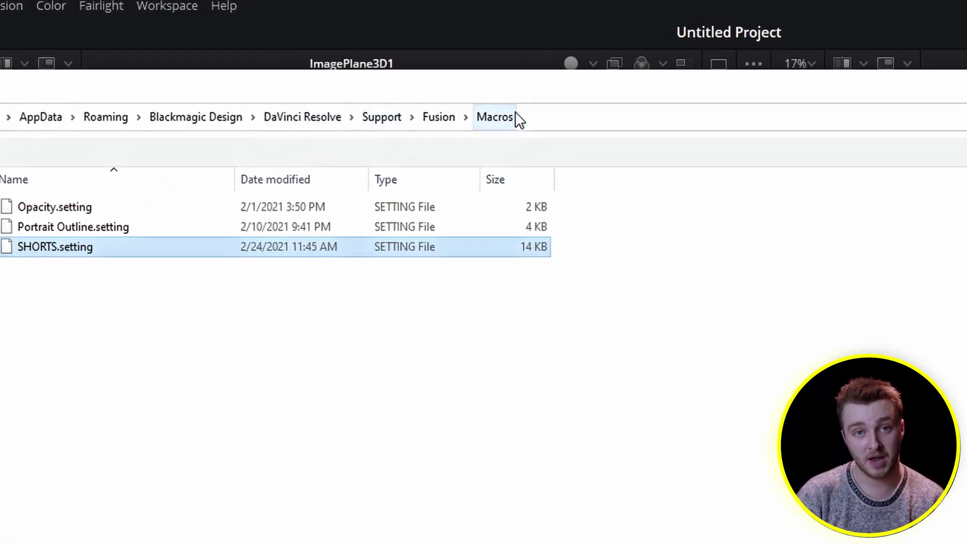
pyautogui.rightClick(541, 132)
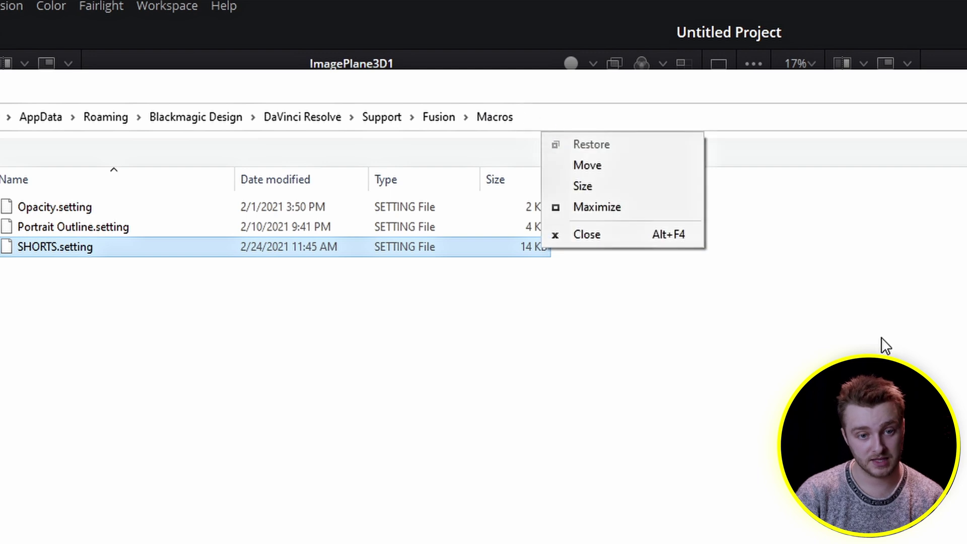
pyautogui.click(468, 276)
pyautogui.click(96, 246)
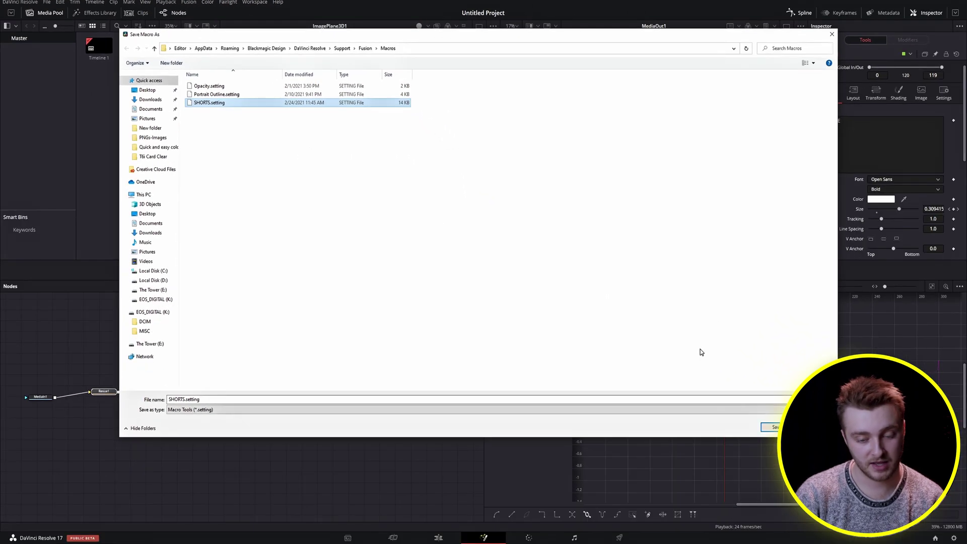
pyautogui.click(775, 427)
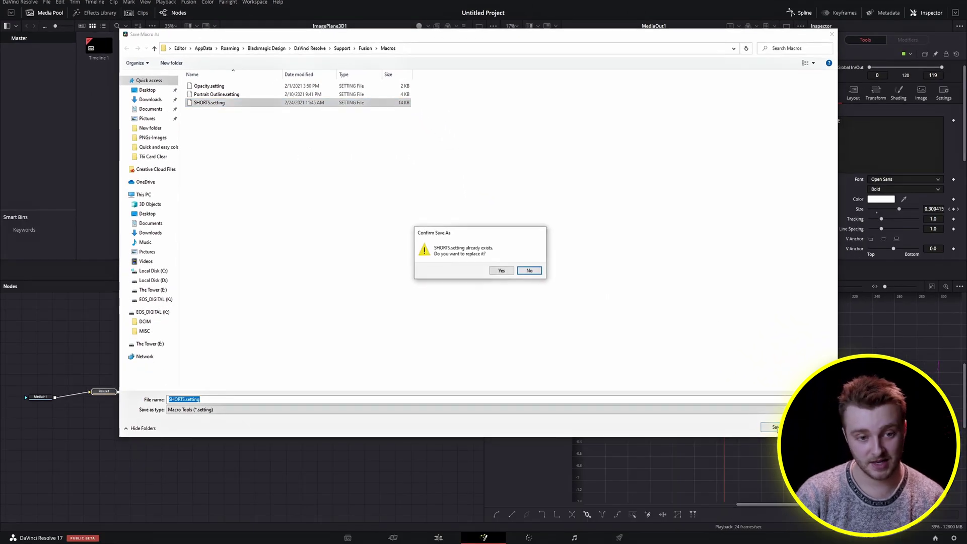
pyautogui.click(503, 270)
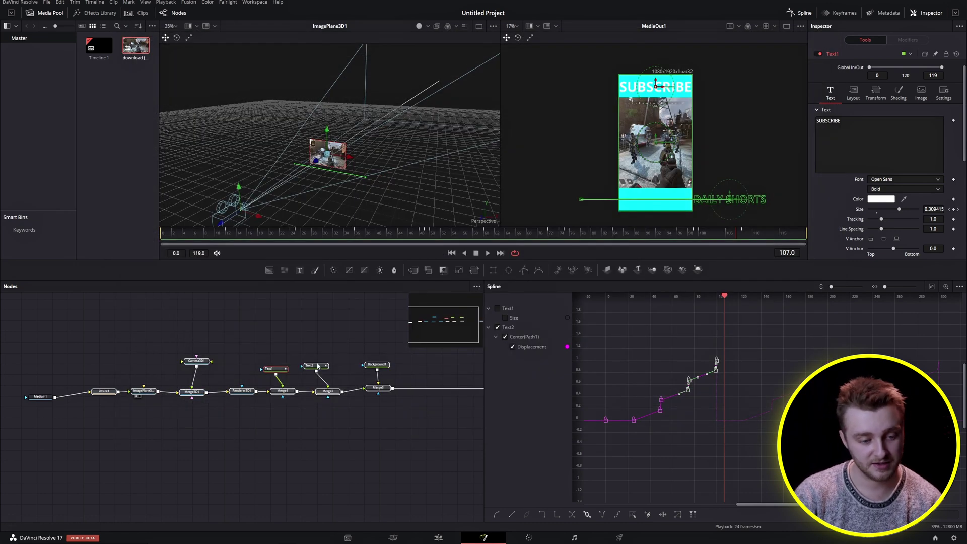
# Detach the original node chain from Resize1 through Merge3 from MediaIn1 and MediaOut1, and move it above them.
pyautogui.click(277, 338)
pyautogui.moveTo(100, 346); pyautogui.dragTo(437, 455)
pyautogui.moveTo(374, 393); pyautogui.dragTo(374, 350)
pyautogui.moveTo(368, 425); pyautogui.dragTo(418, 426)
pyautogui.moveTo(155, 312); pyautogui.dragTo(456, 361)
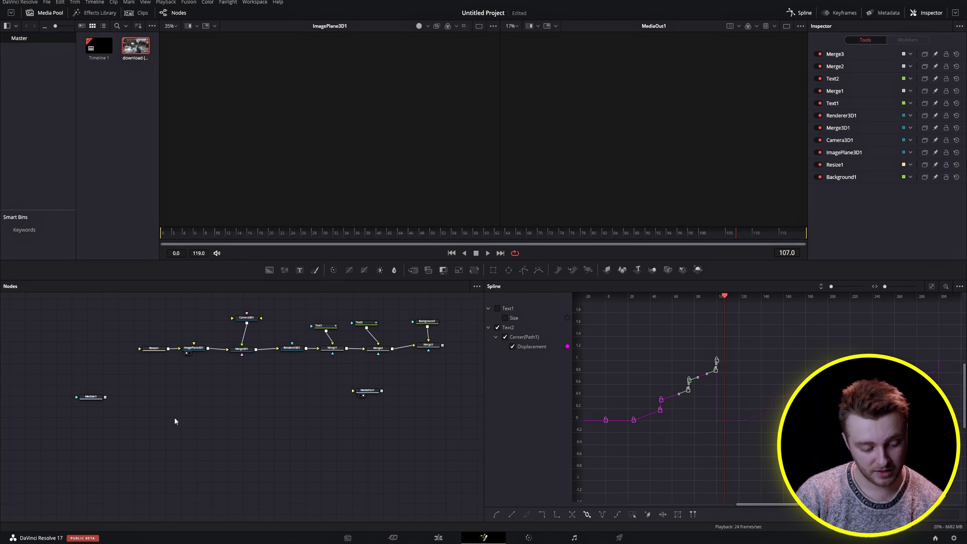
# Add the SHORTS macro to the node graph and connect it between MediaIn1 and MediaOut1.
pyautogui.hotkey('shift', 'space')
pyautogui.write('shorts')
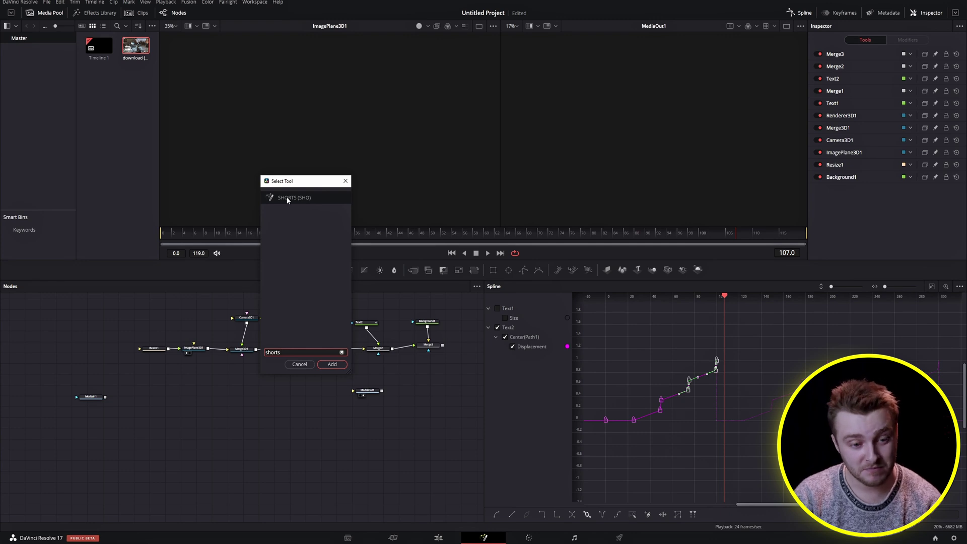
pyautogui.click(332, 364)
pyautogui.moveTo(165, 427); pyautogui.dragTo(219, 420)
pyautogui.moveTo(132, 304); pyautogui.dragTo(454, 370)
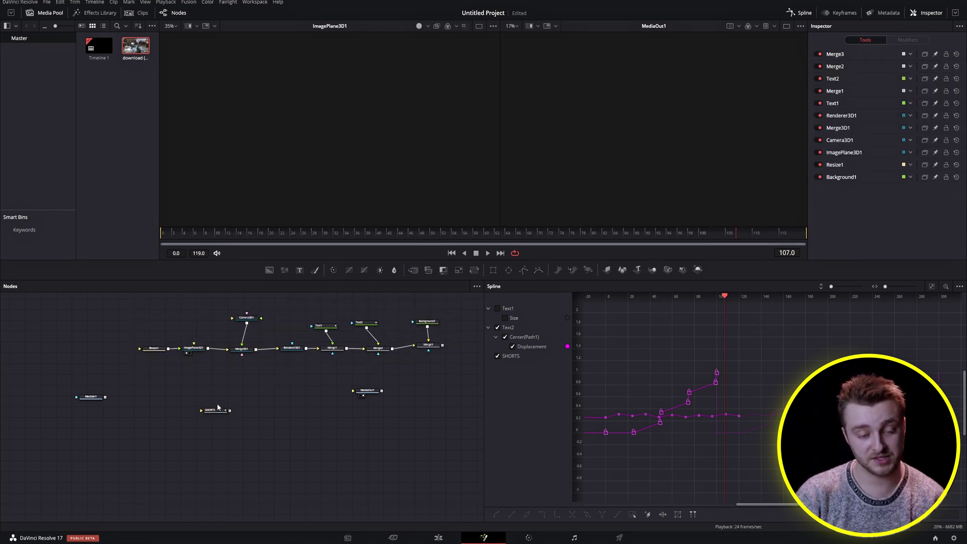
pyautogui.moveTo(215, 411); pyautogui.dragTo(218, 398)
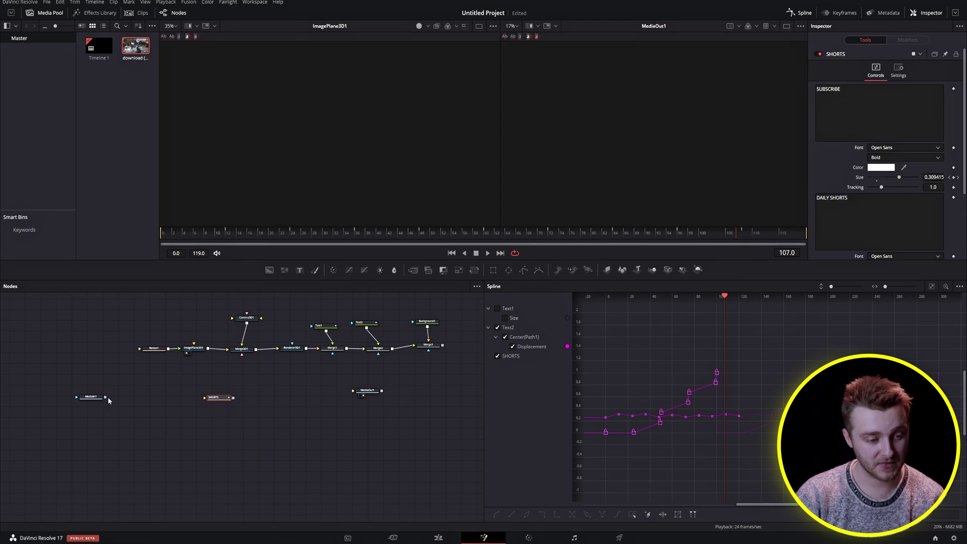
pyautogui.moveTo(106, 397); pyautogui.dragTo(366, 391)
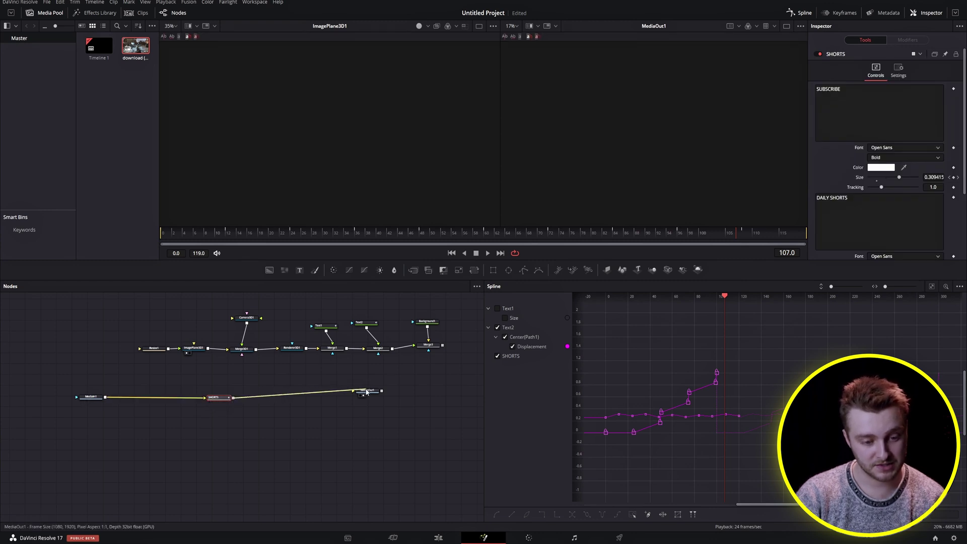